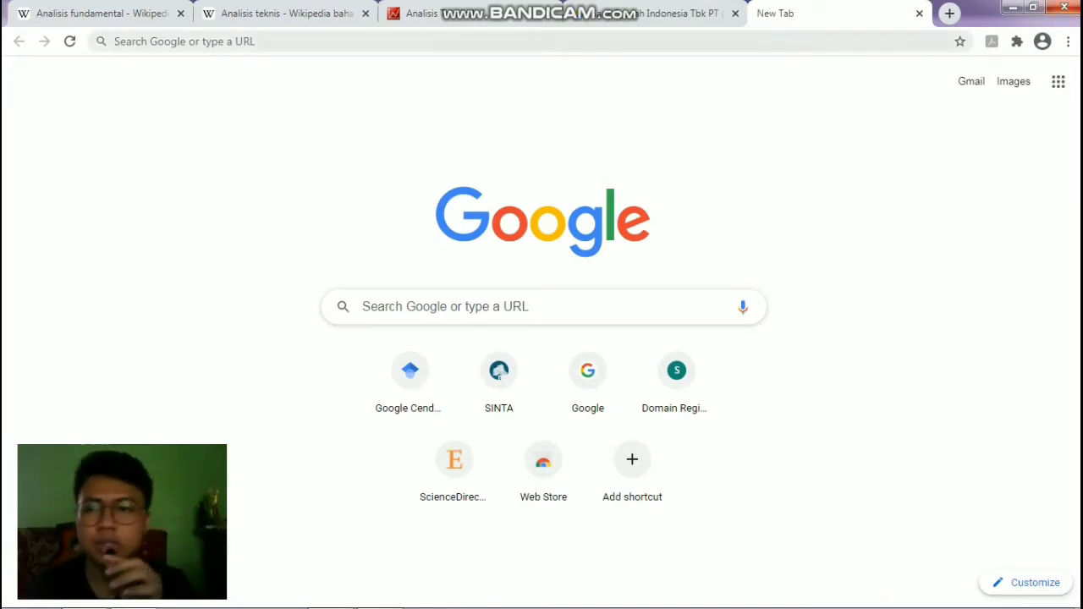
Close the empty new tab and switch to the course PDF in Acrobat Reader.
{"action": "left_click", "coordinate": [918, 13]}
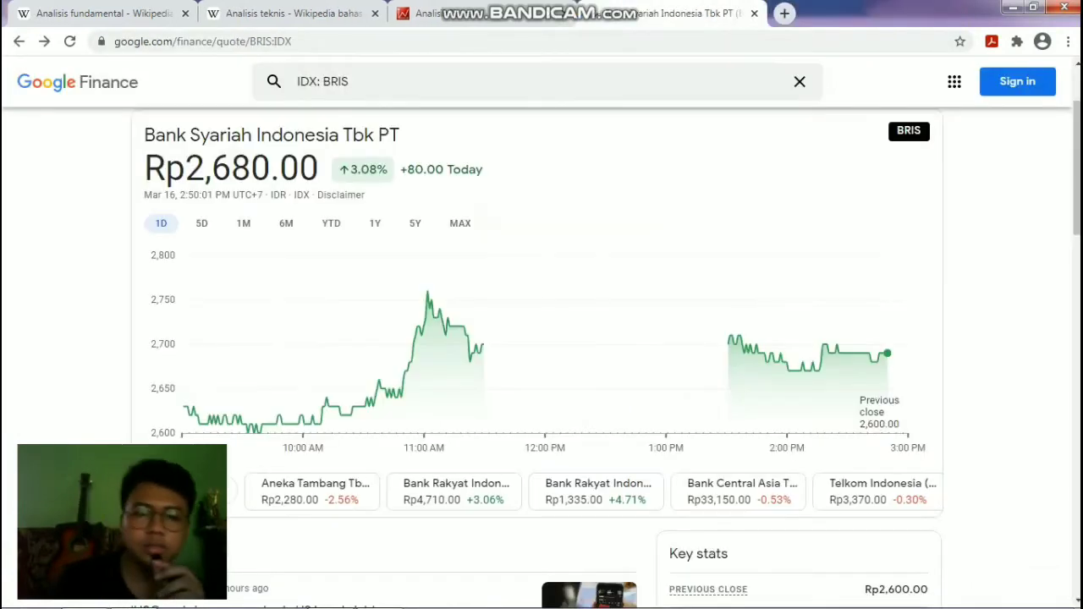
{"action": "left_click", "coordinate": [380, 592]}
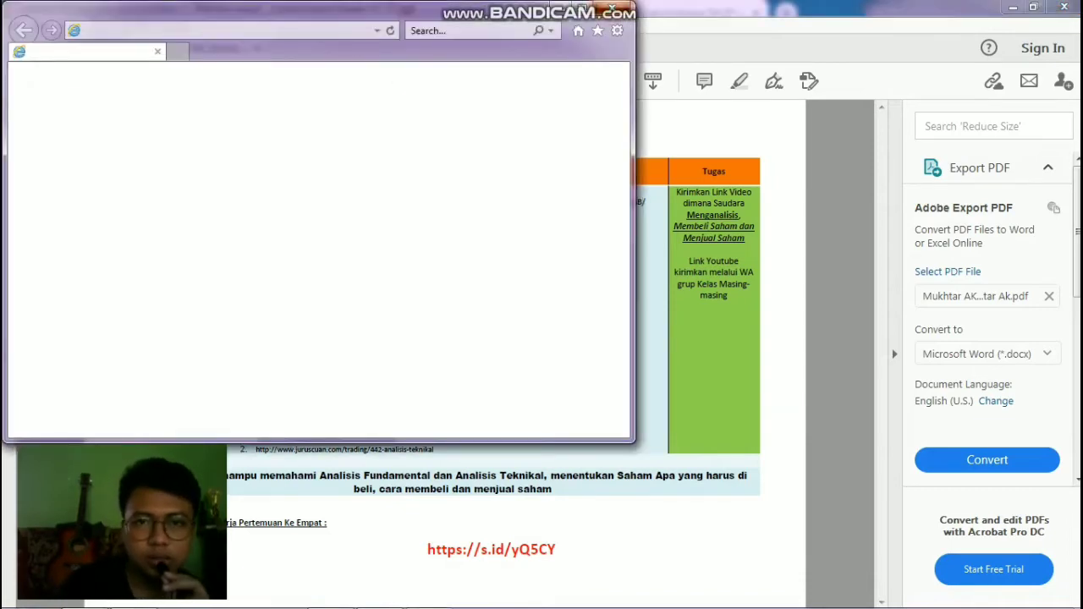
Close the blank Internet Explorer window that covers the course PDF.
{"action": "left_click", "coordinate": [623, 8]}
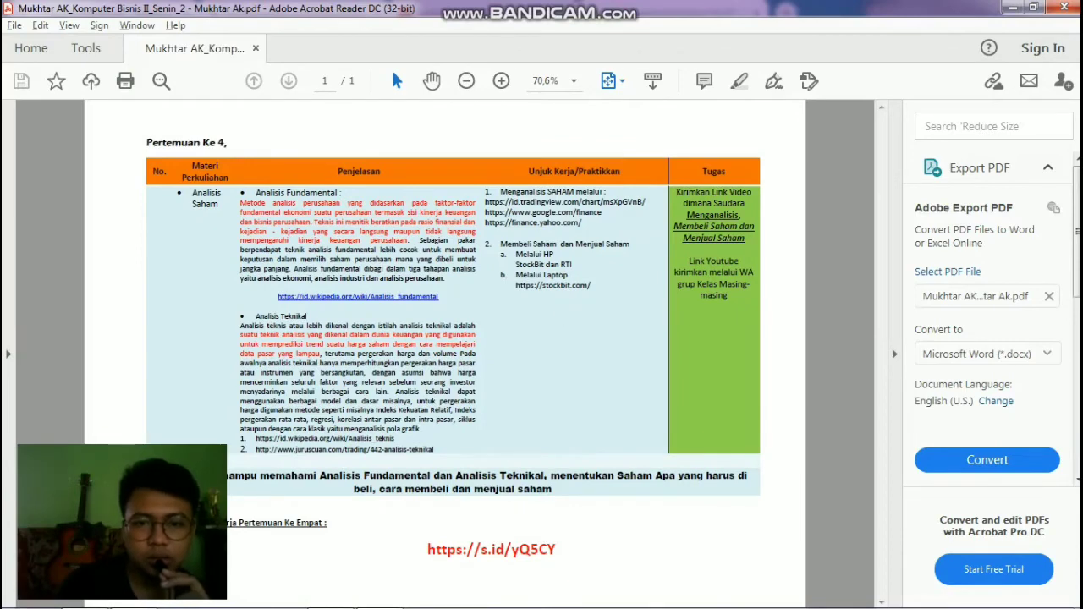
{"action": "right_click", "coordinate": [560, 288]}
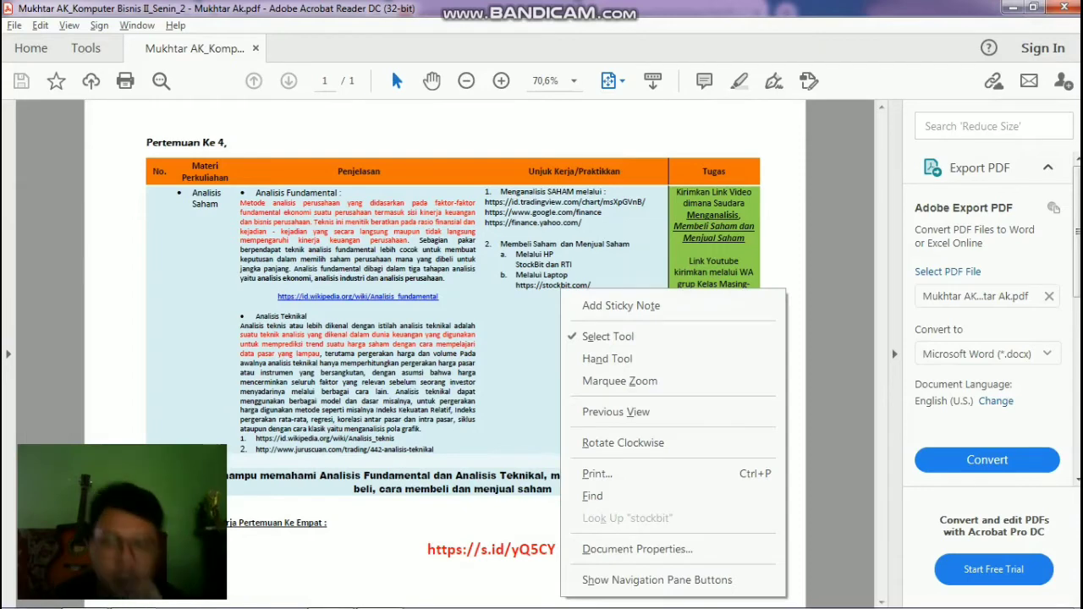
{"action": "key", "text": "Escape"}
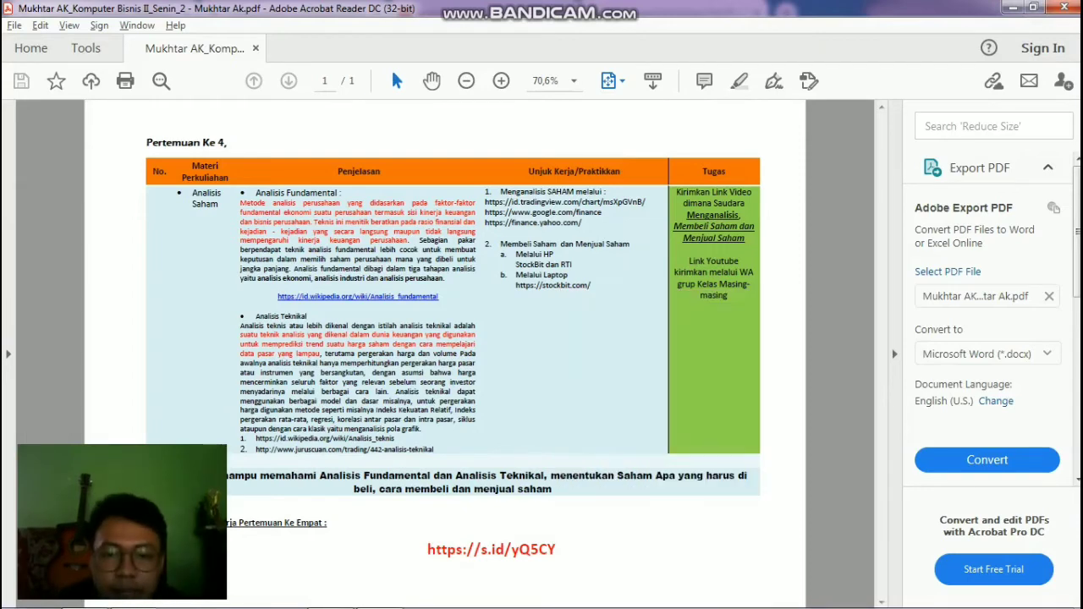
Select the stockbit.com link text in the meeting 4 table of the PDF.
{"action": "right_click", "coordinate": [555, 289]}
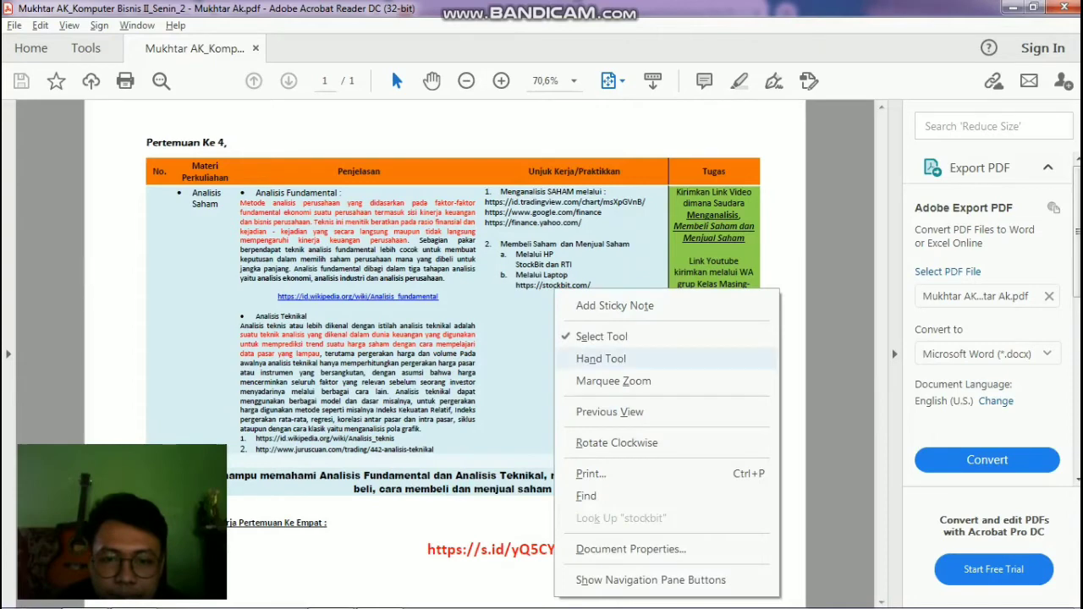
{"action": "key", "text": "Down"}
{"action": "key", "text": "Down"}
{"action": "key", "text": "Down"}
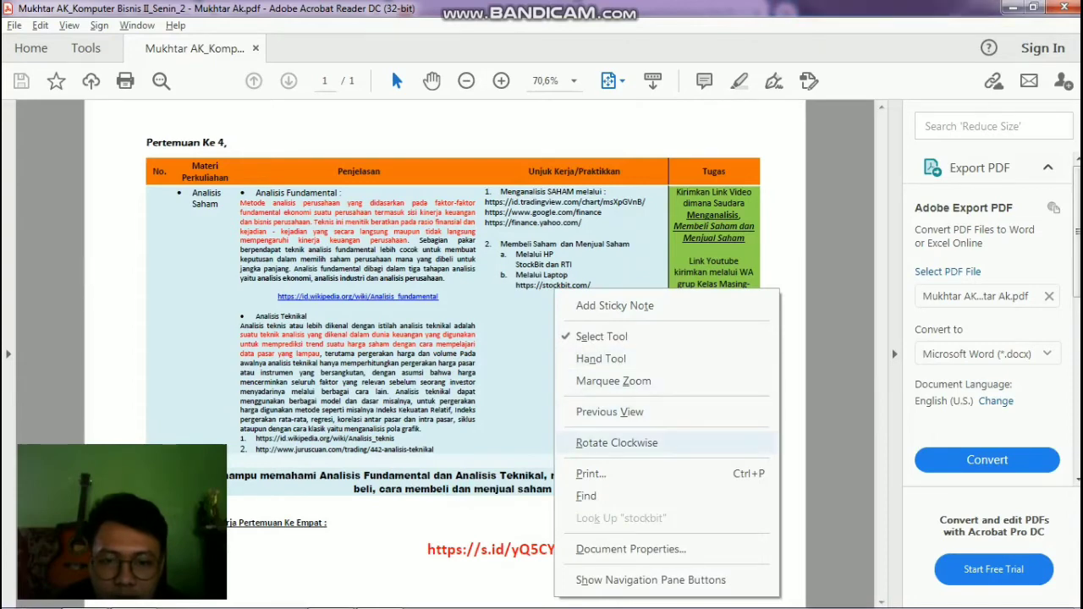
{"action": "key", "text": "Down"}
{"action": "key", "text": "Down"}
{"action": "key", "text": "Down"}
{"action": "key", "text": "Down"}
{"action": "key", "text": "Down"}
{"action": "key", "text": "Escape"}
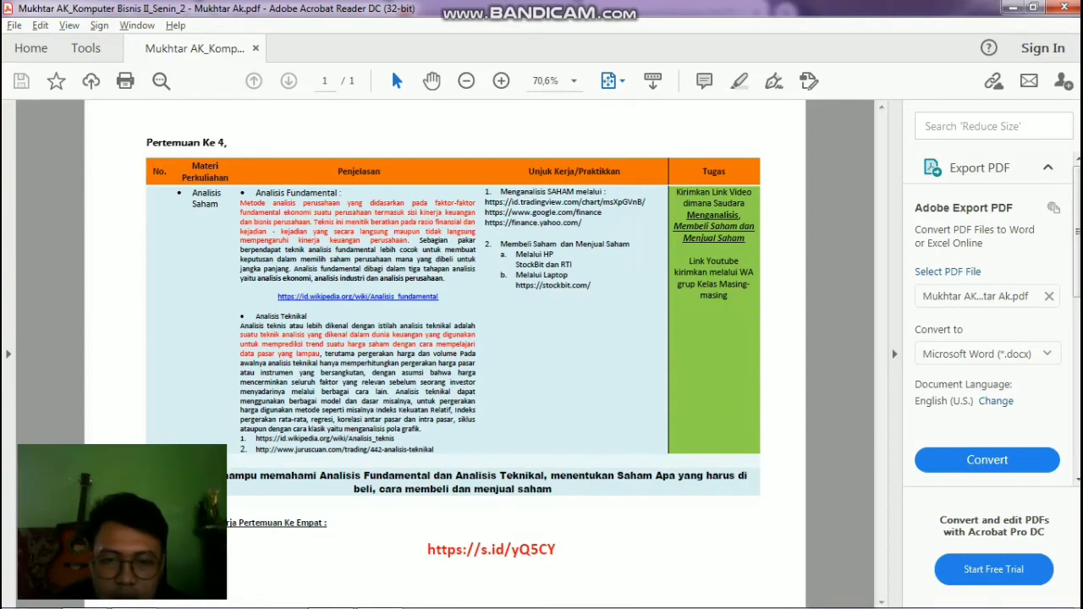
{"action": "left_click_drag", "start_coordinate": [591, 286], "coordinate": [514, 285]}
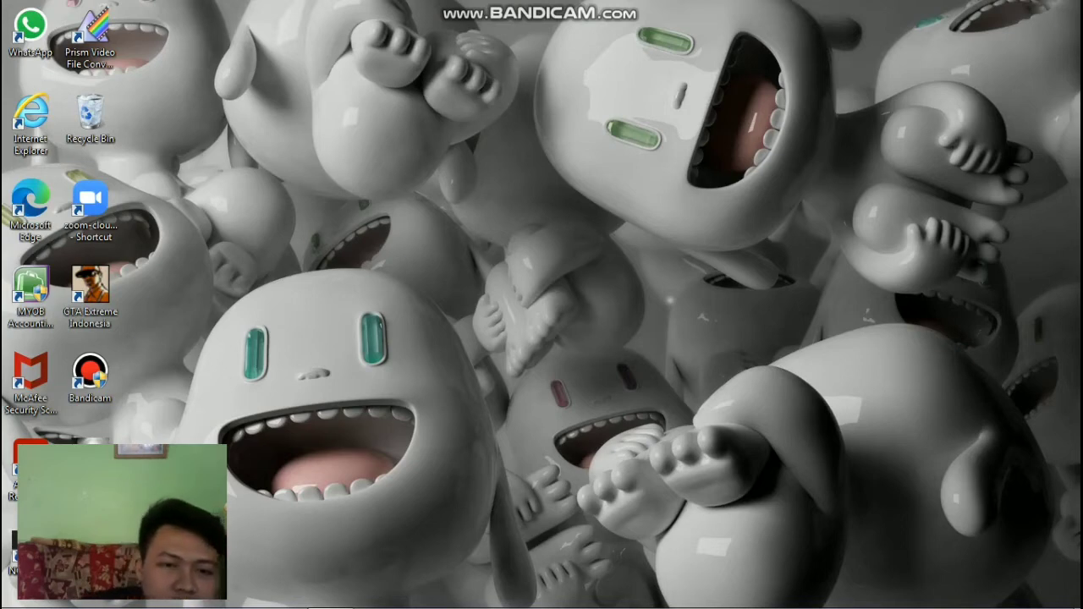
Open the Mukhtar AK_Komputer Bisnis II_Senin_2 PDF from the Documents library in Acrobat Reader.
{"action": "key", "text": "super+e"}
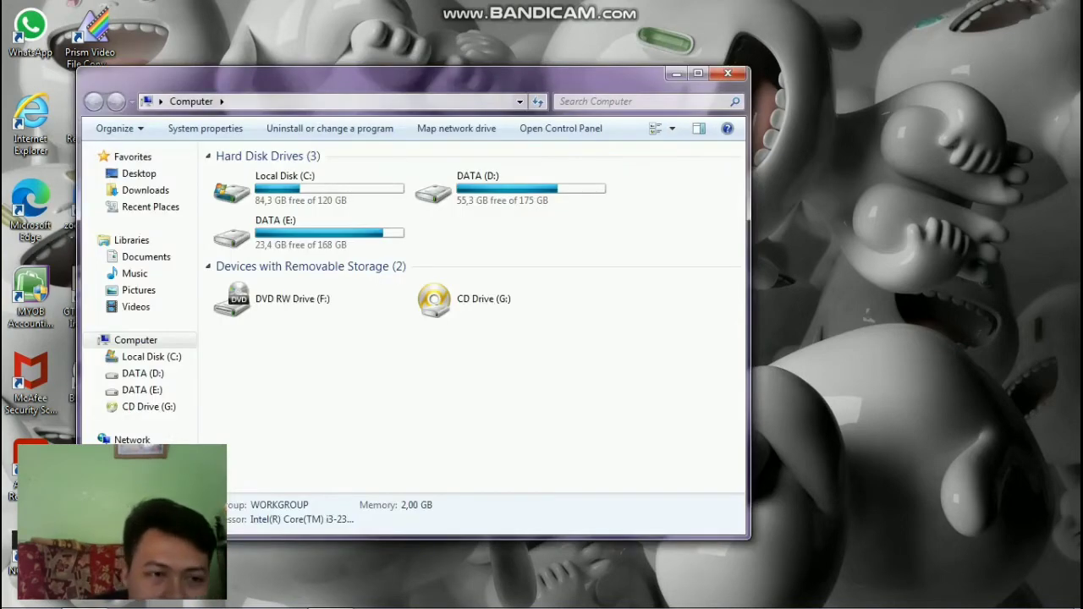
{"action": "left_click", "coordinate": [145, 256]}
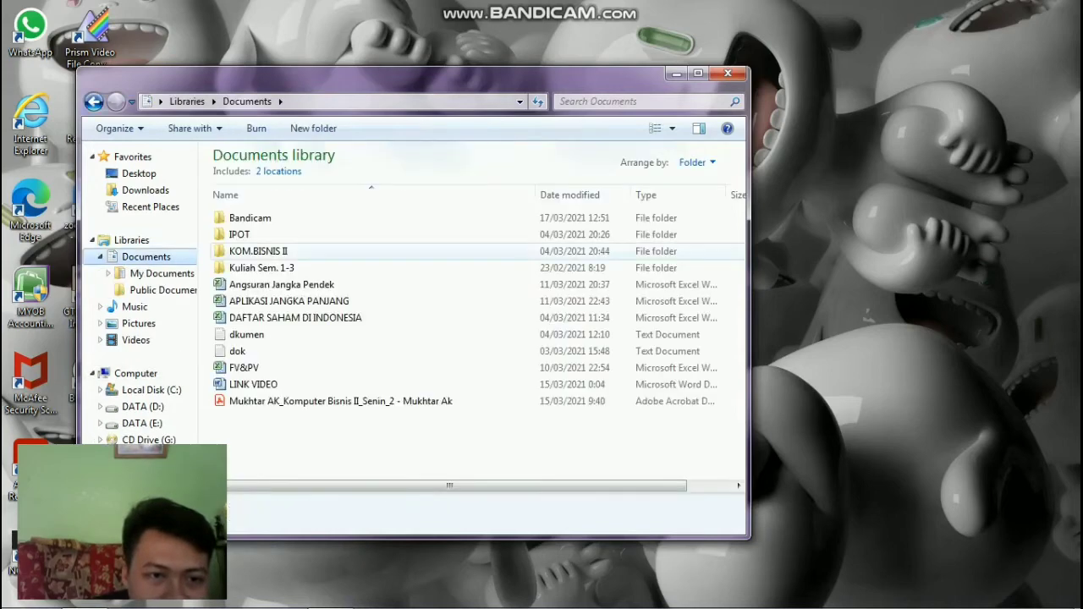
{"action": "left_click", "coordinate": [250, 217]}
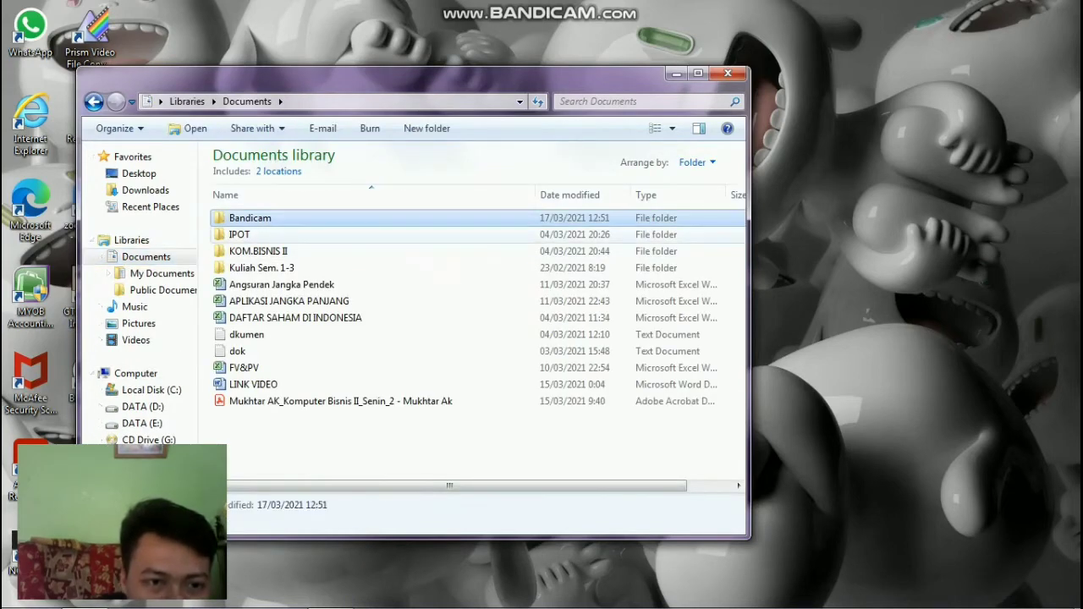
{"action": "left_click", "coordinate": [338, 401]}
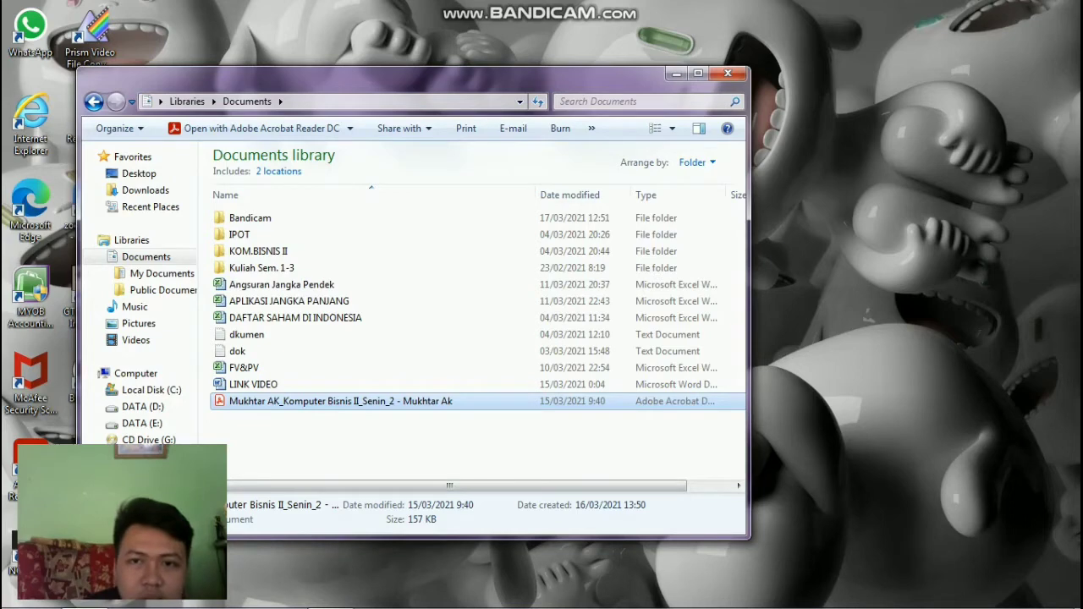
{"action": "key", "text": "Return"}
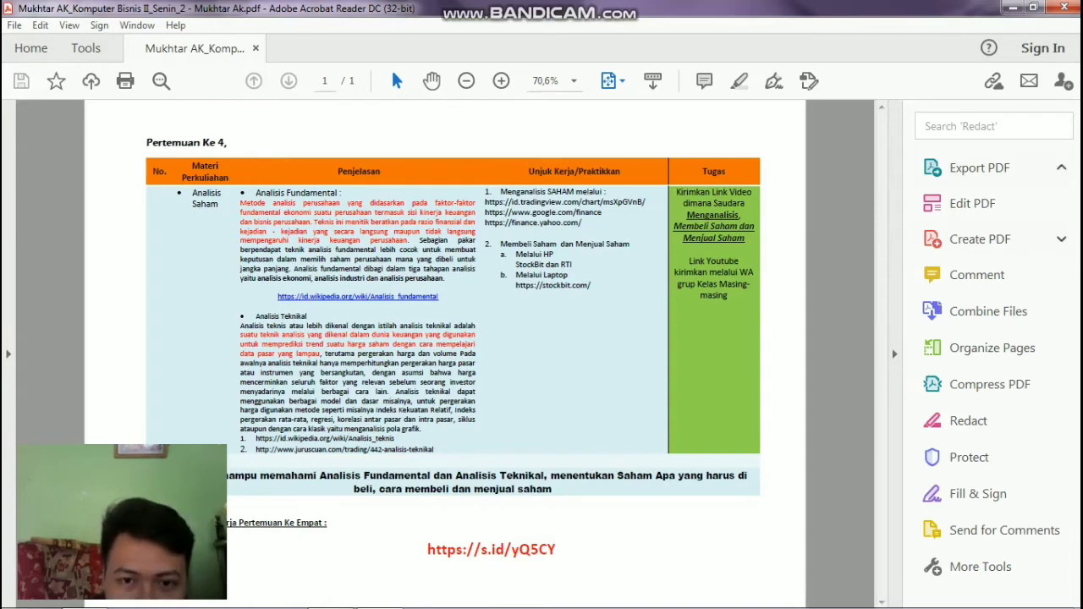
Select the stockbit.com link in the PDF, then switch windows to reach the desktop.
{"action": "left_click_drag", "start_coordinate": [590, 285], "coordinate": [515, 285]}
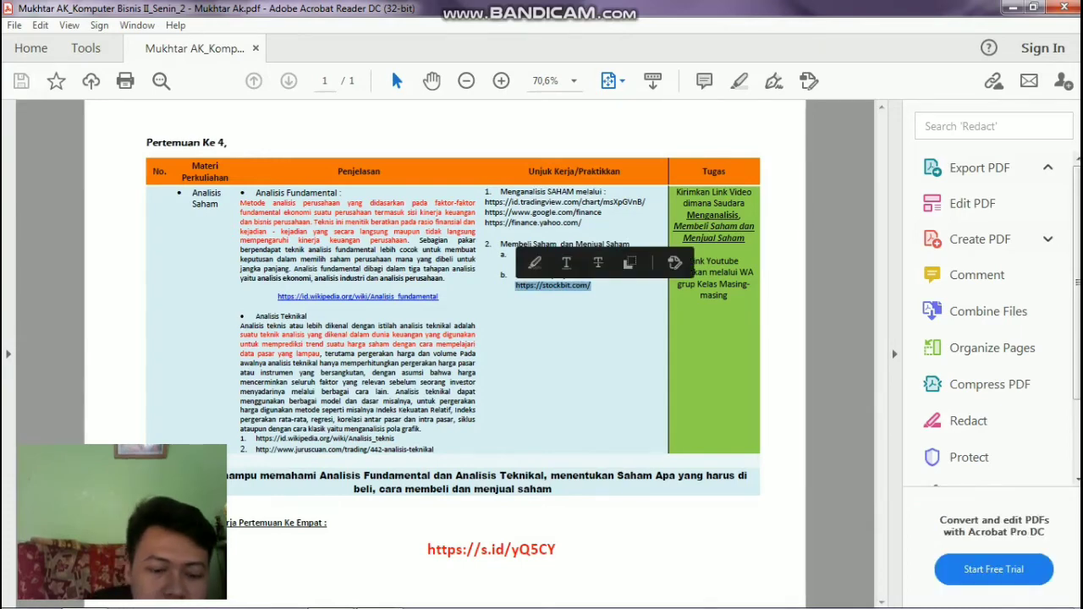
{"action": "key", "text": "super+d"}
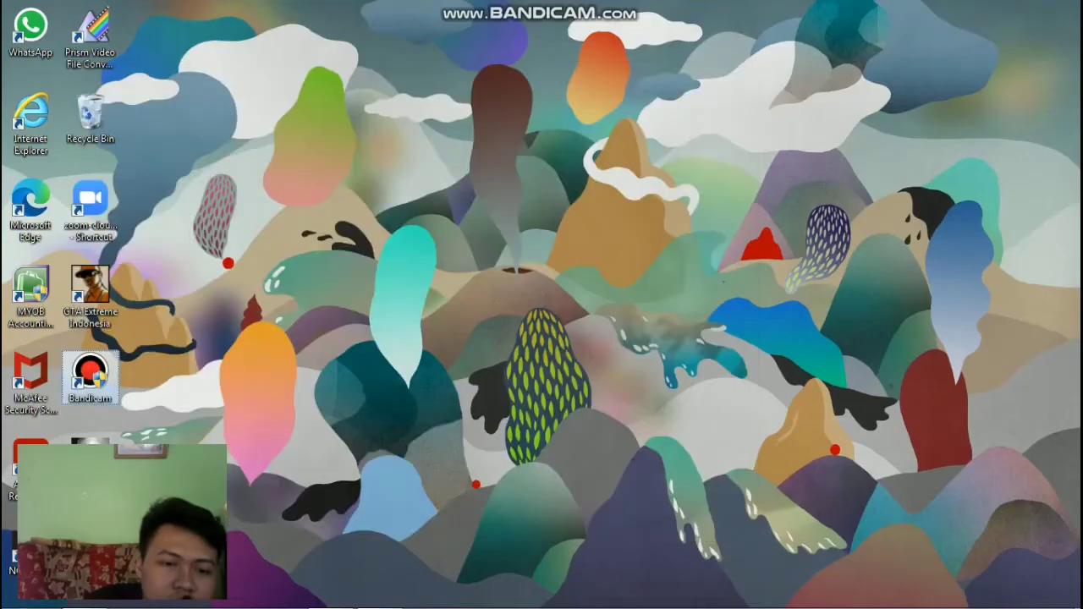
{"action": "key", "text": "super+e"}
{"action": "key", "text": "Return"}
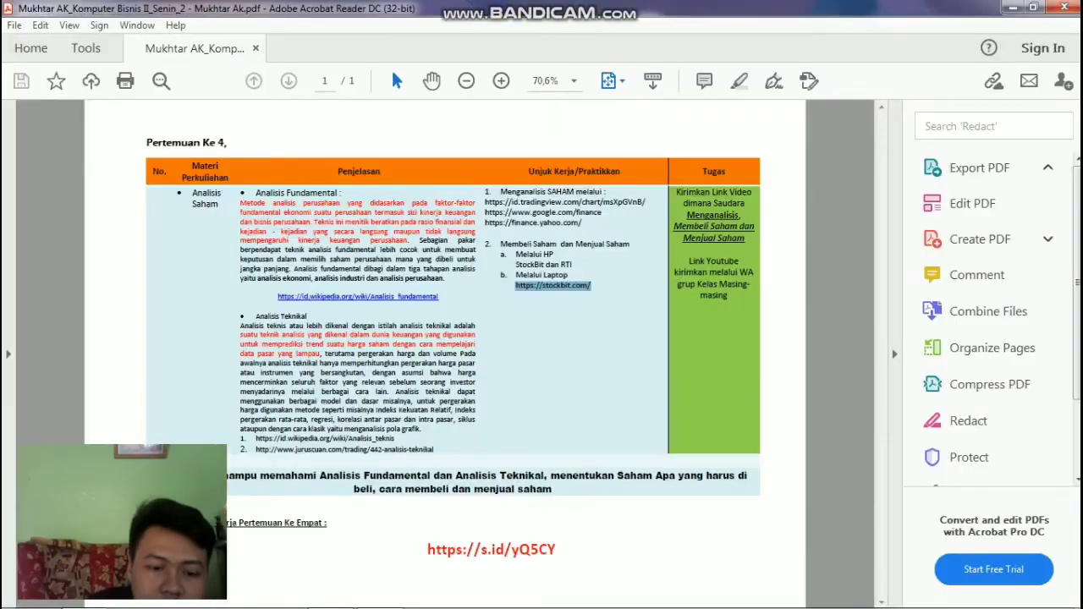
{"action": "key", "text": "super+d"}
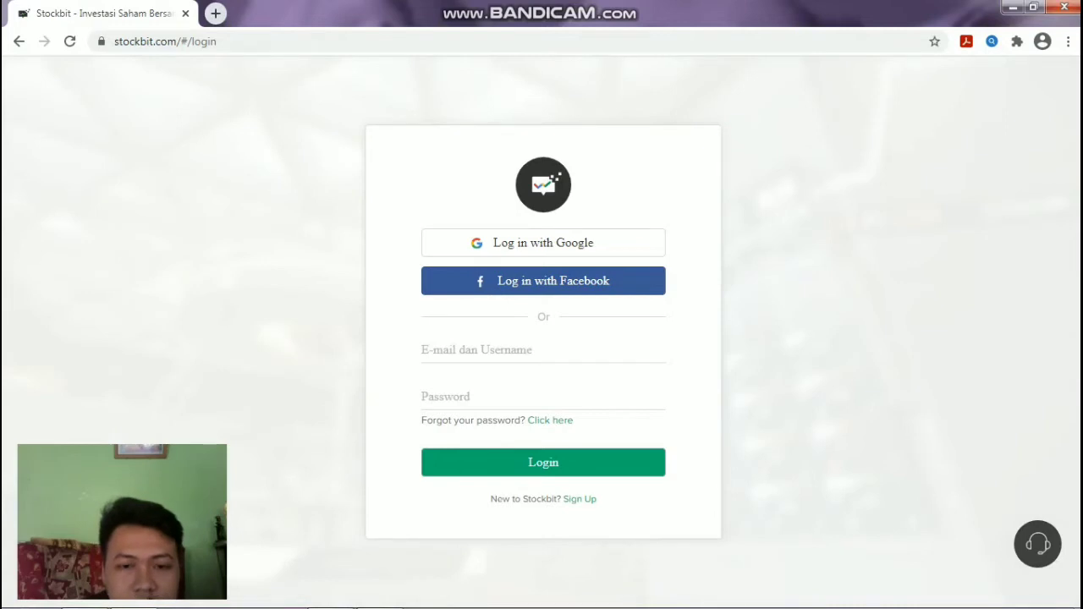
Enter the account username in the Stockbit login form.
{"action": "type", "text": "d"}
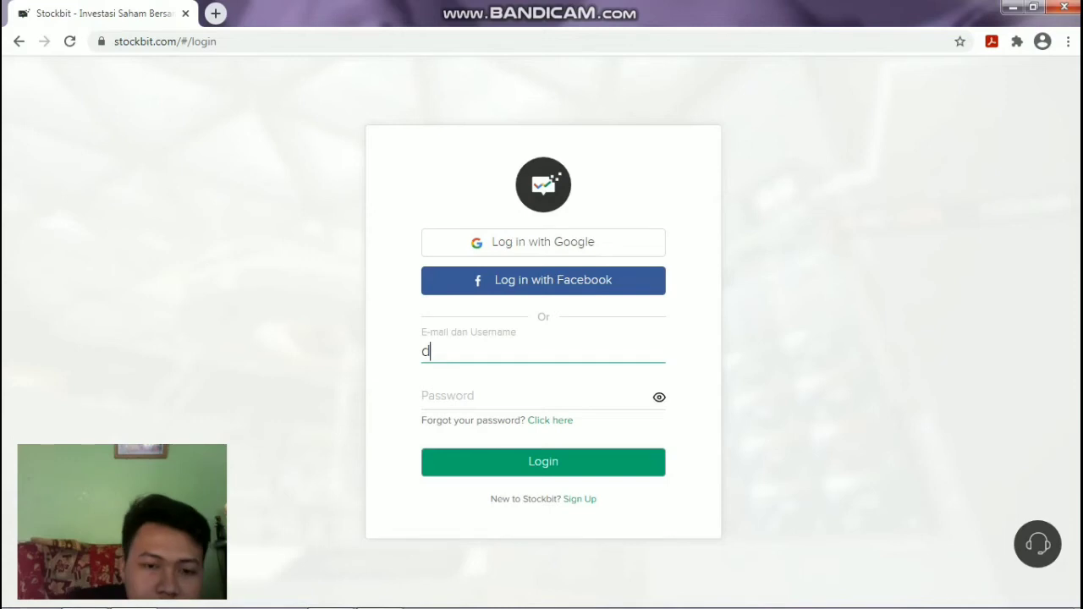
{"action": "key", "text": "BackSpace"}
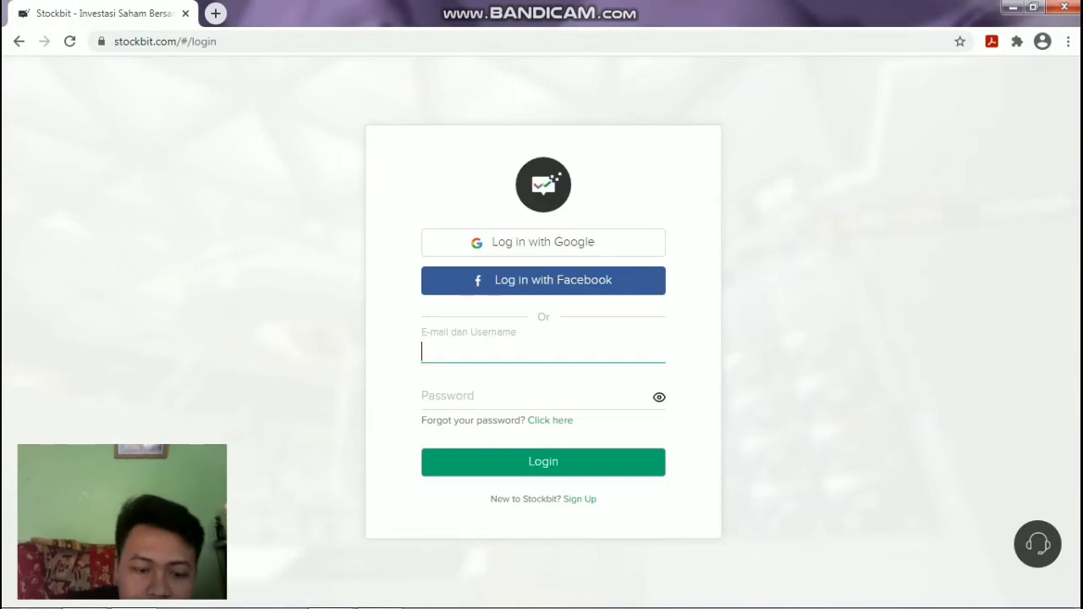
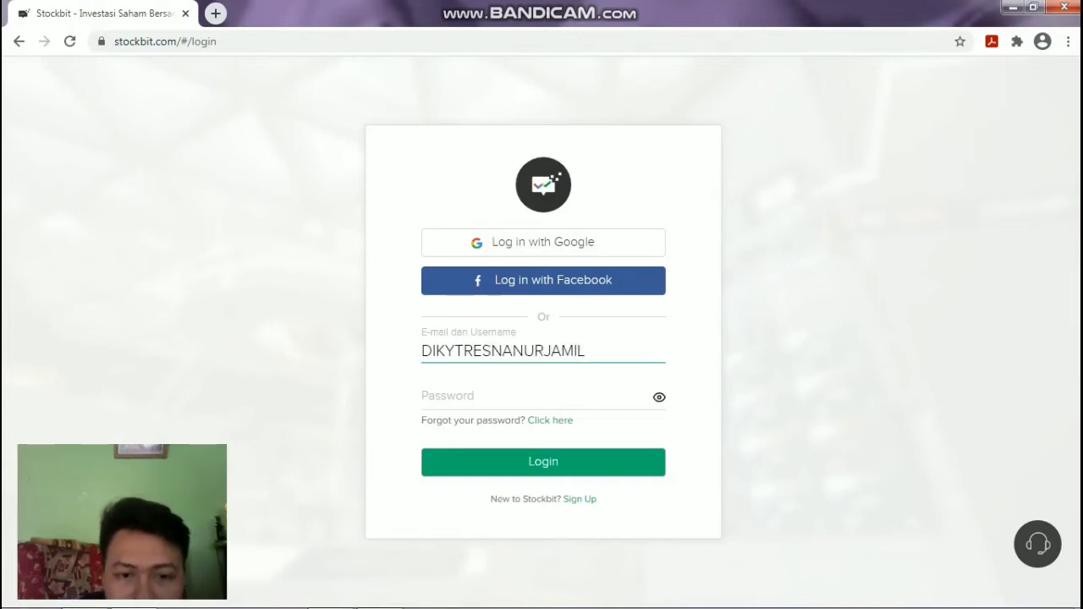
Enter the account password and log in, retrying after the first attempt is rejected.
{"action": "left_click", "coordinate": [449, 398]}
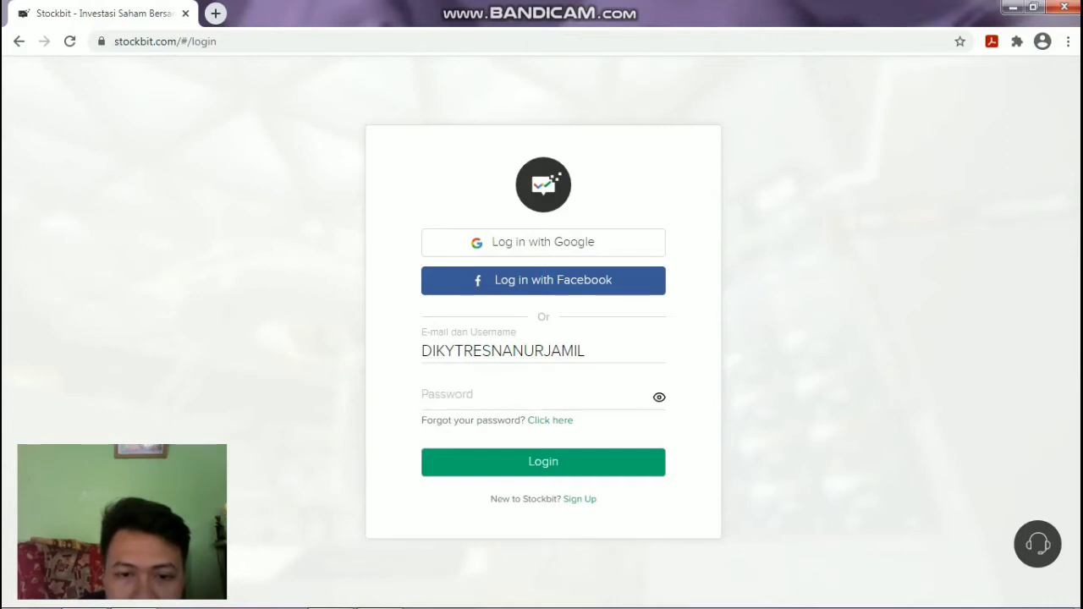
{"action": "left_click", "coordinate": [659, 396]}
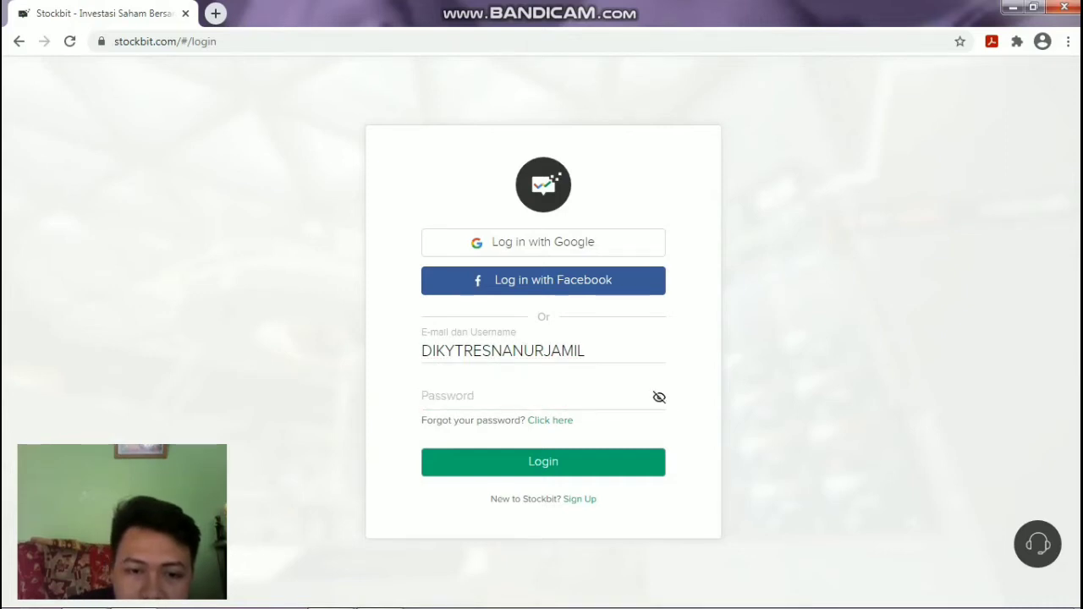
{"action": "left_click", "coordinate": [448, 398]}
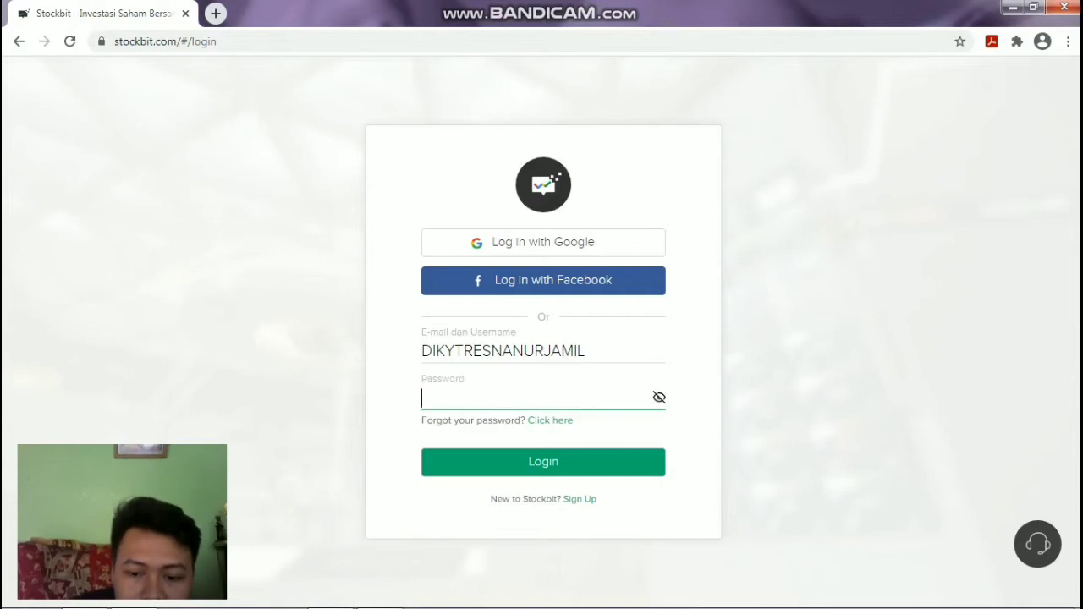
{"action": "type", "text": "P"}
{"action": "key", "text": "Return"}
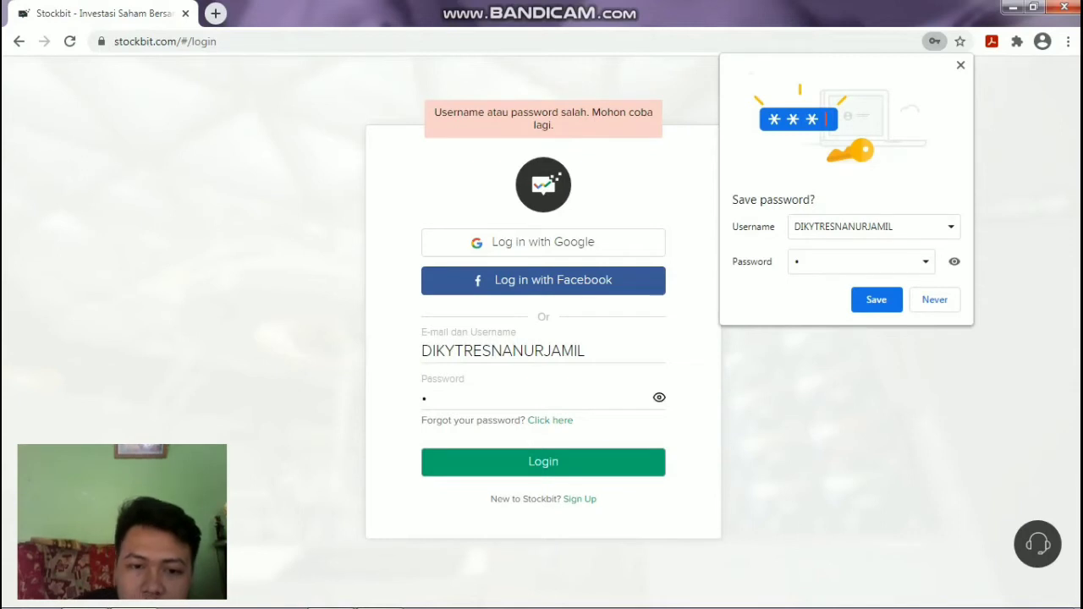
{"action": "left_click", "coordinate": [440, 398]}
{"action": "key", "text": "BackSpace"}
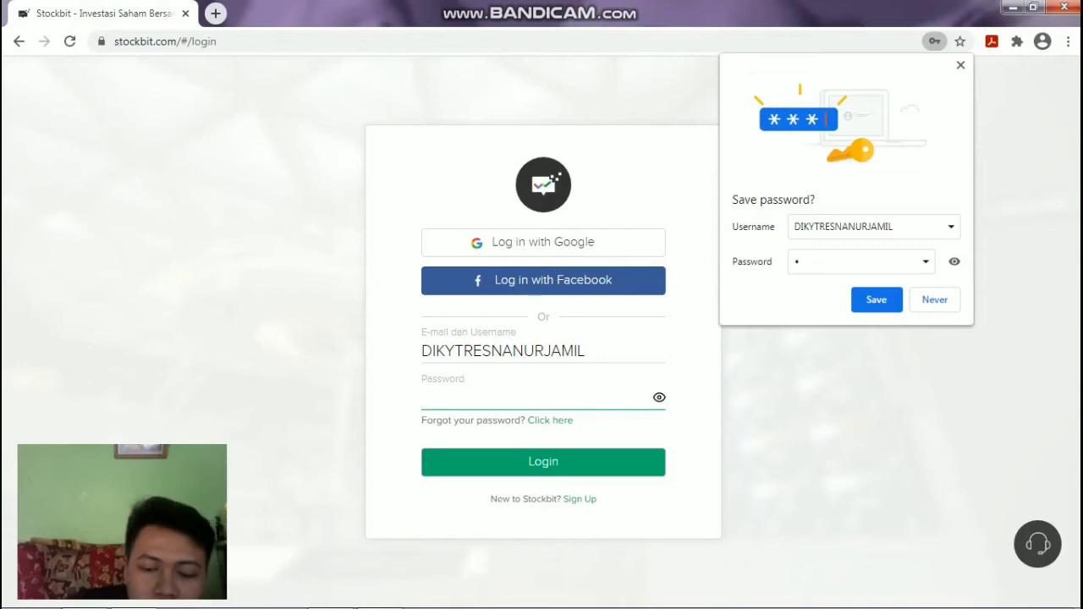
{"action": "type", "text": "••"}
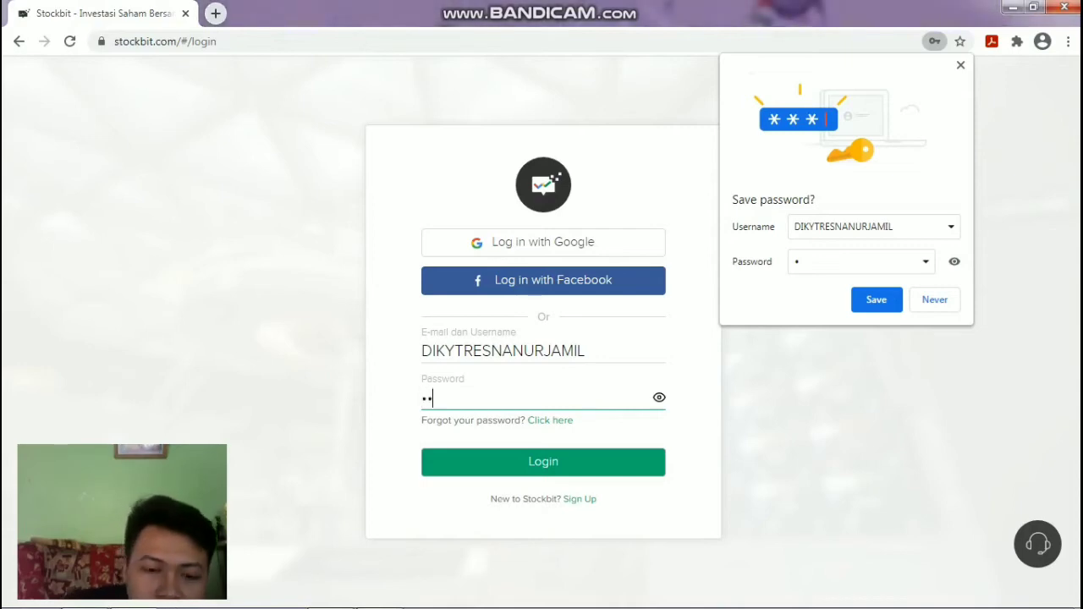
{"action": "type", "text": "•••••"}
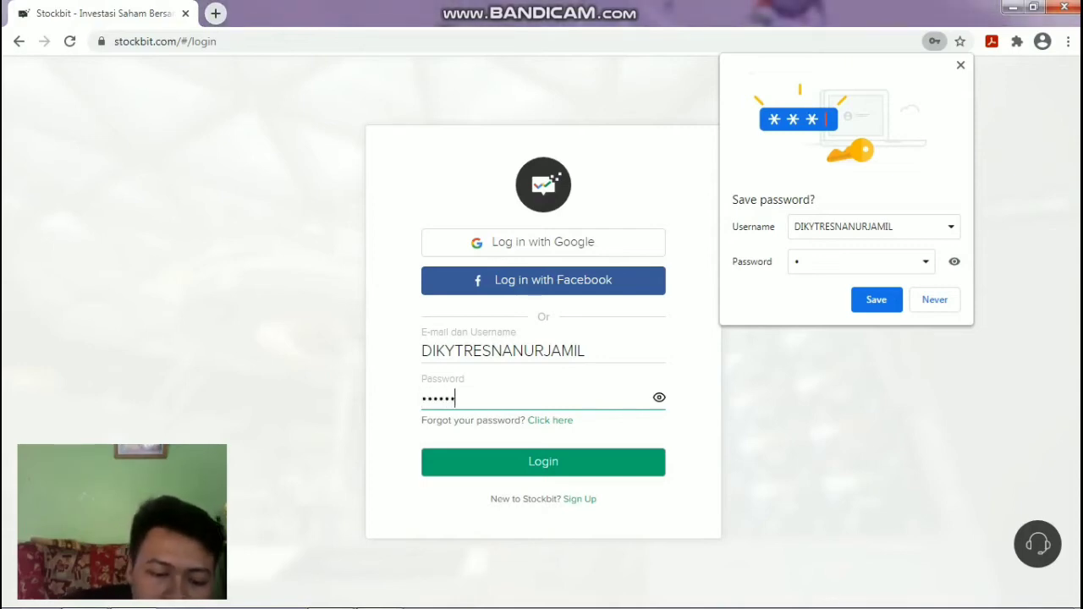
{"action": "type", "text": "•••••••"}
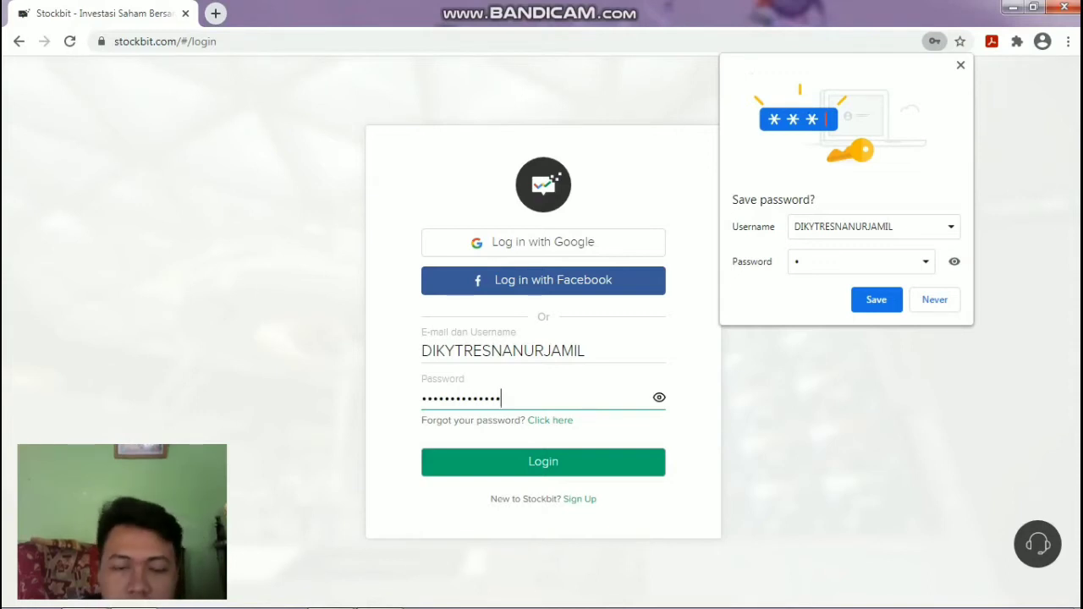
{"action": "key", "text": "Return"}
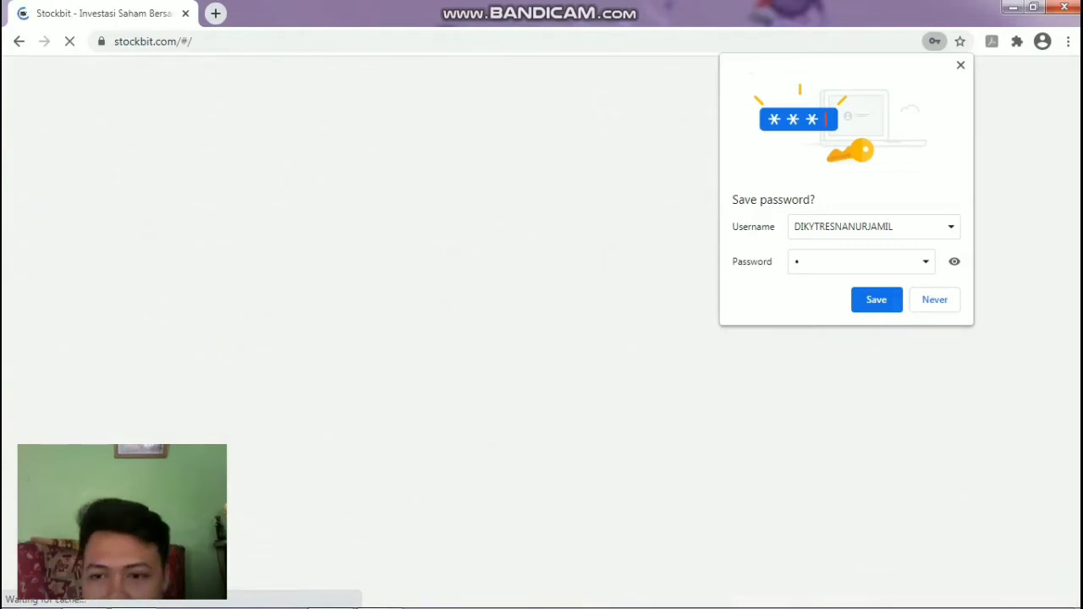
Save the password in Chrome, then skip the profile picture and Facebook friends steps.
{"action": "left_click", "coordinate": [877, 300]}
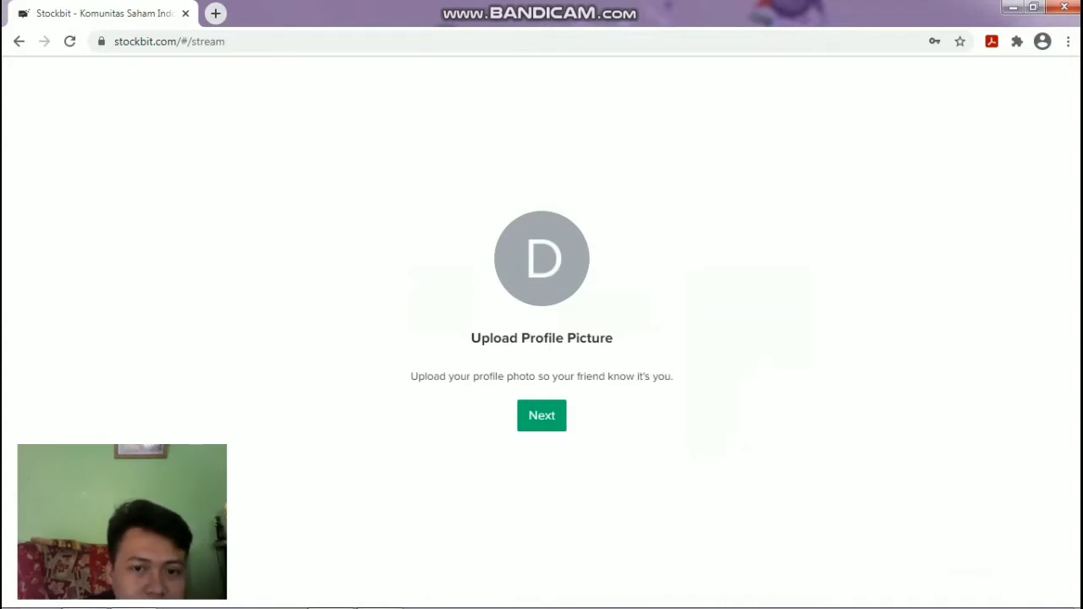
{"action": "left_click", "coordinate": [542, 415]}
{"action": "left_click", "coordinate": [541, 416]}
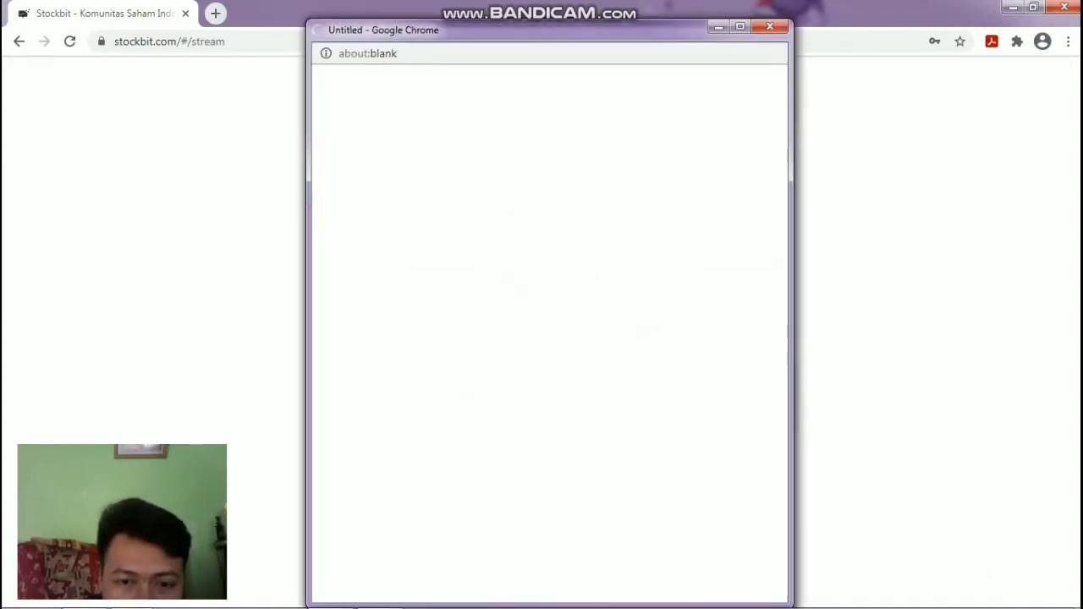
{"action": "left_click", "coordinate": [769, 26]}
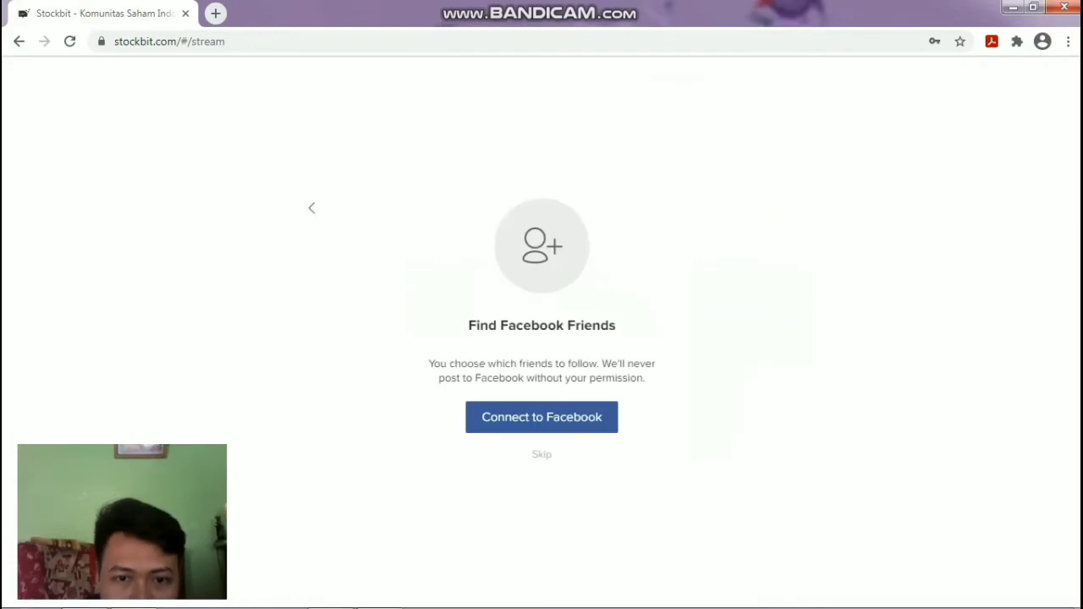
{"action": "left_click", "coordinate": [541, 416]}
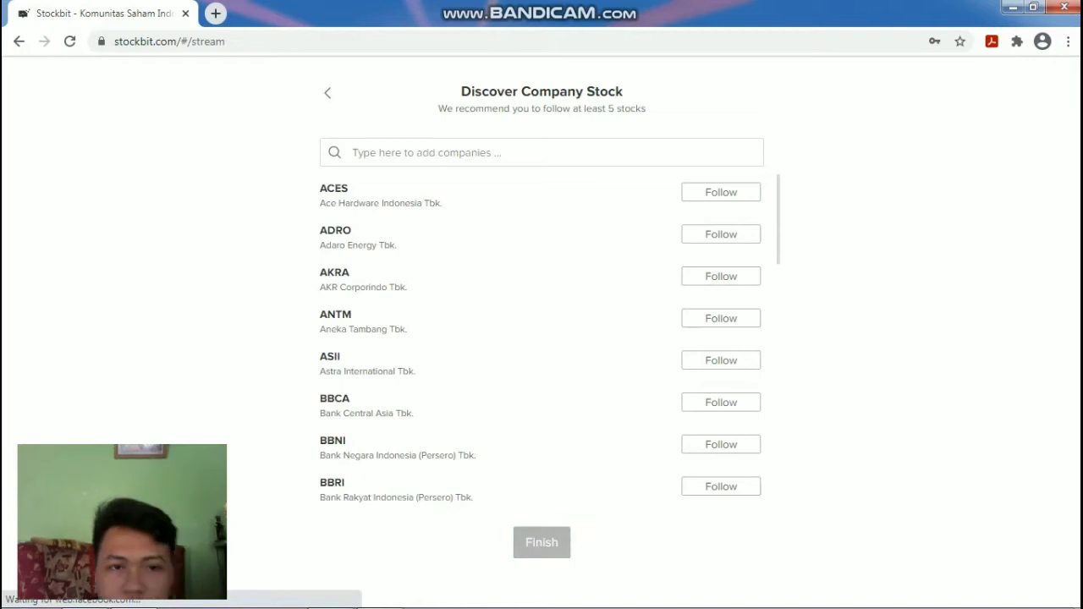
Search the company list for 'bsir', then for 'bank syariah'.
{"action": "left_click", "coordinate": [354, 152]}
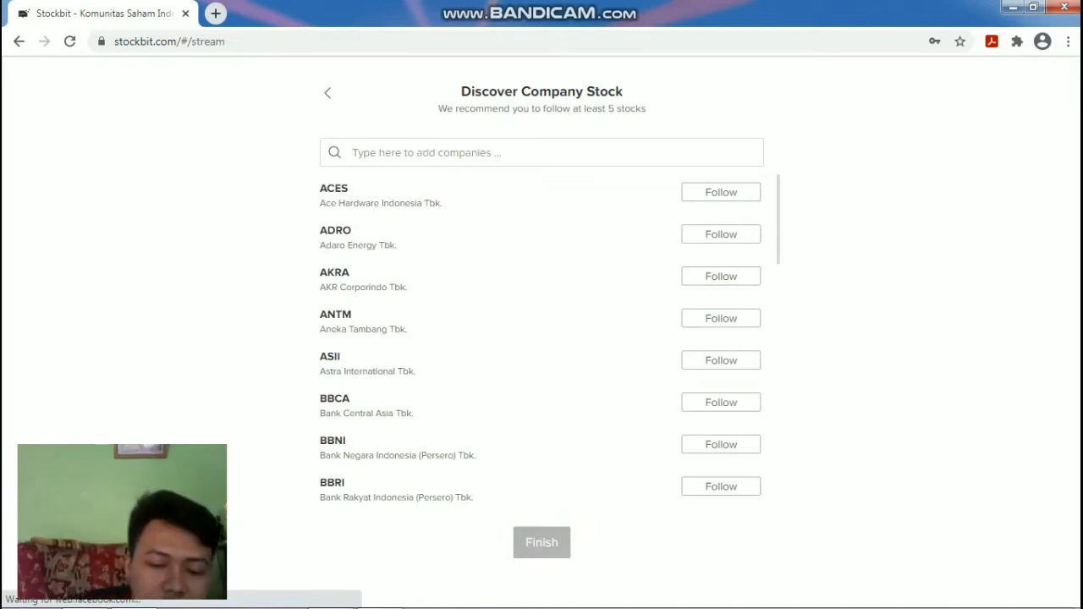
{"action": "type", "text": "b"}
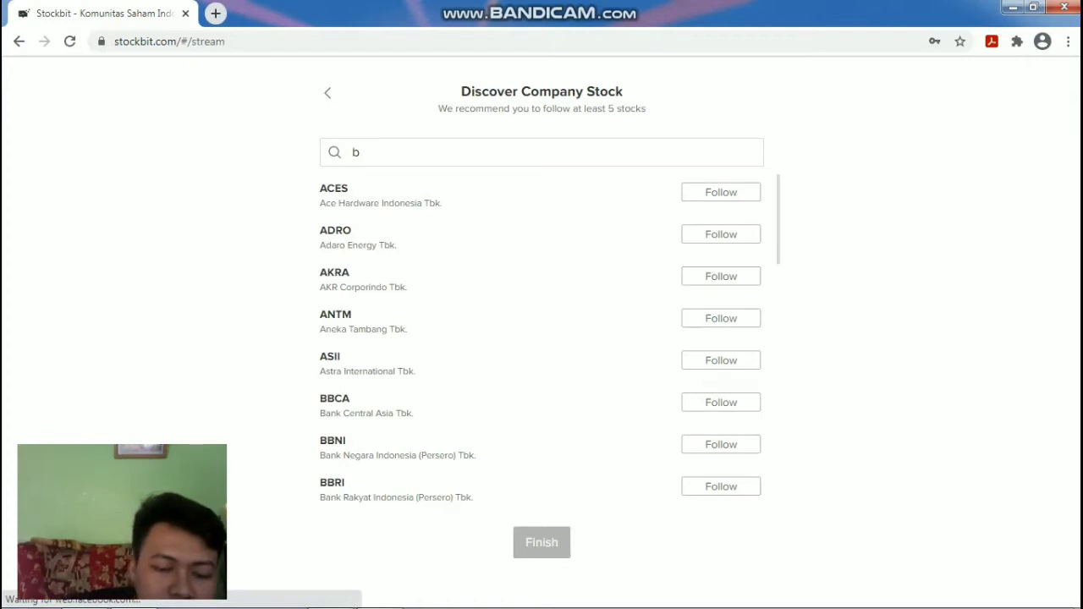
{"action": "type", "text": "sir"}
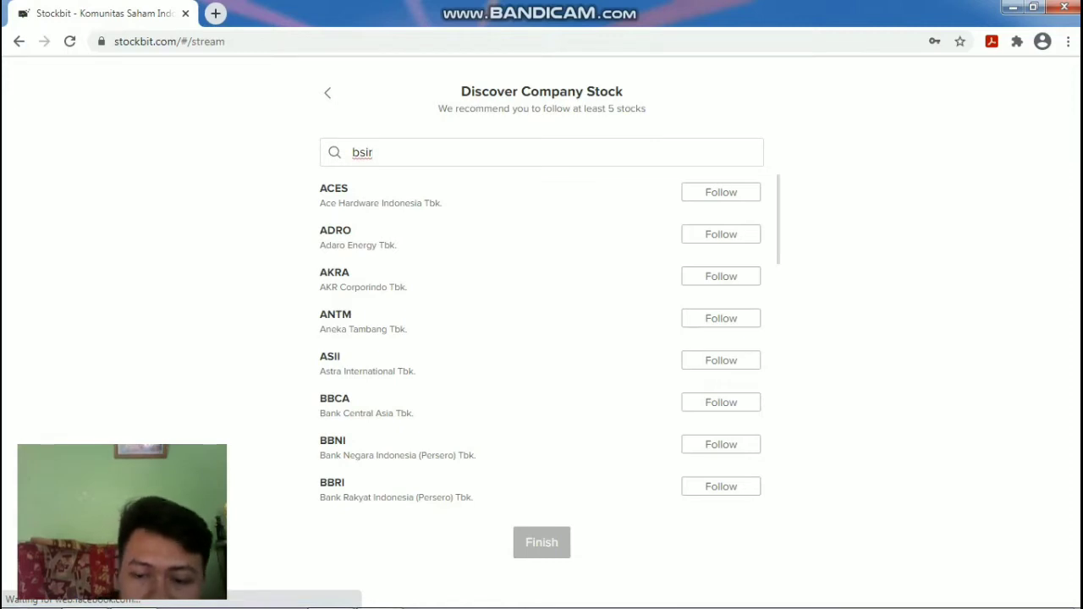
{"action": "key", "text": "BackSpace"}
{"action": "type", "text": "r"}
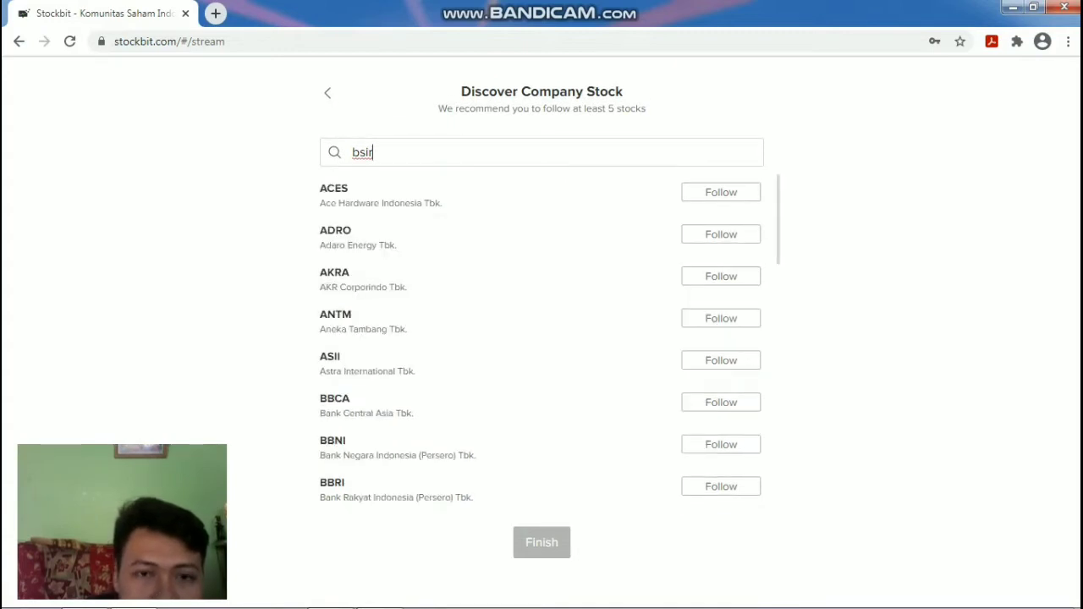
{"action": "key", "text": "BackSpace"}
{"action": "key", "text": "BackSpace"}
{"action": "key", "text": "BackSpace"}
{"action": "key", "text": "BackSpace"}
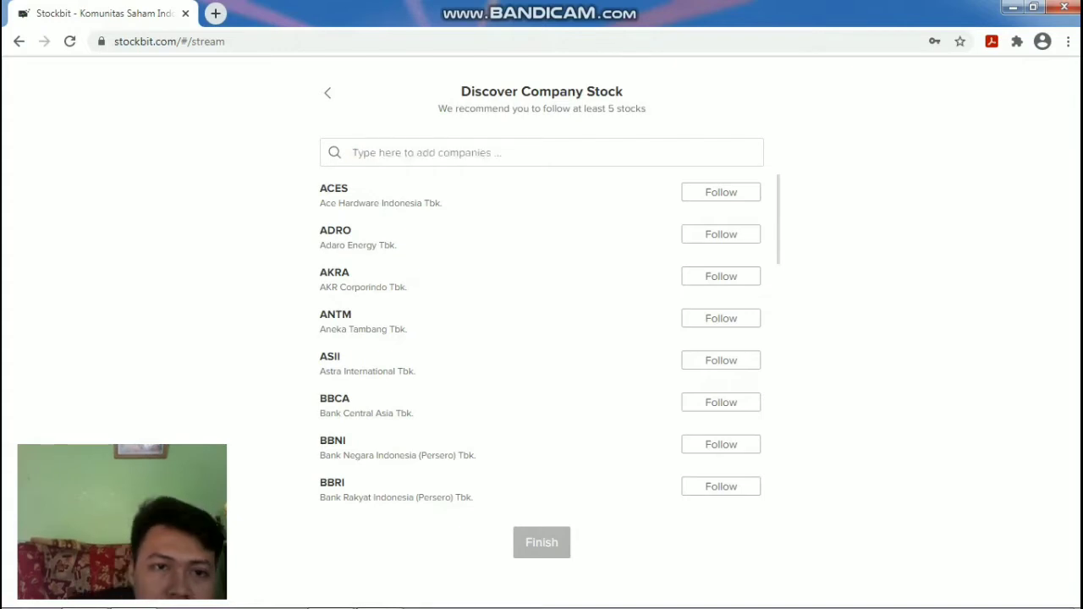
{"action": "type", "text": "bank"}
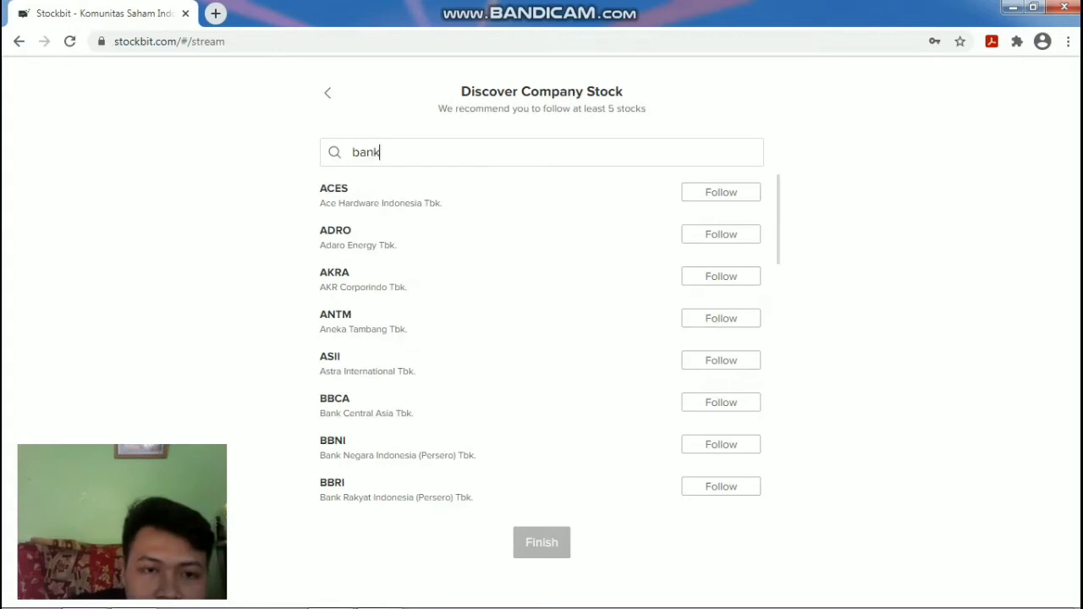
{"action": "type", "text": " sya"}
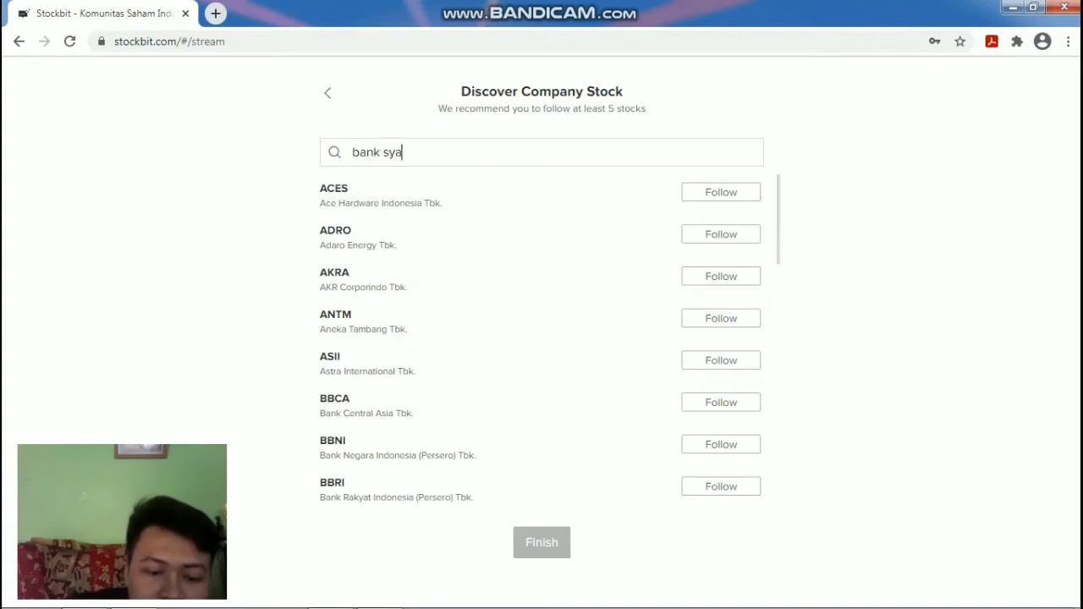
{"action": "type", "text": "riah"}
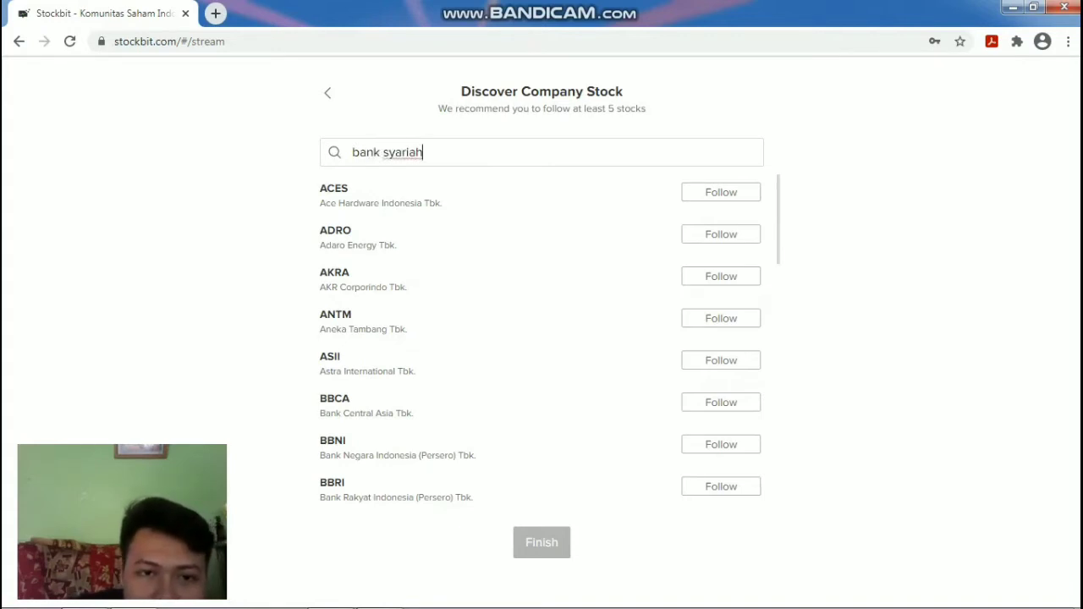
{"action": "key", "text": "Return"}
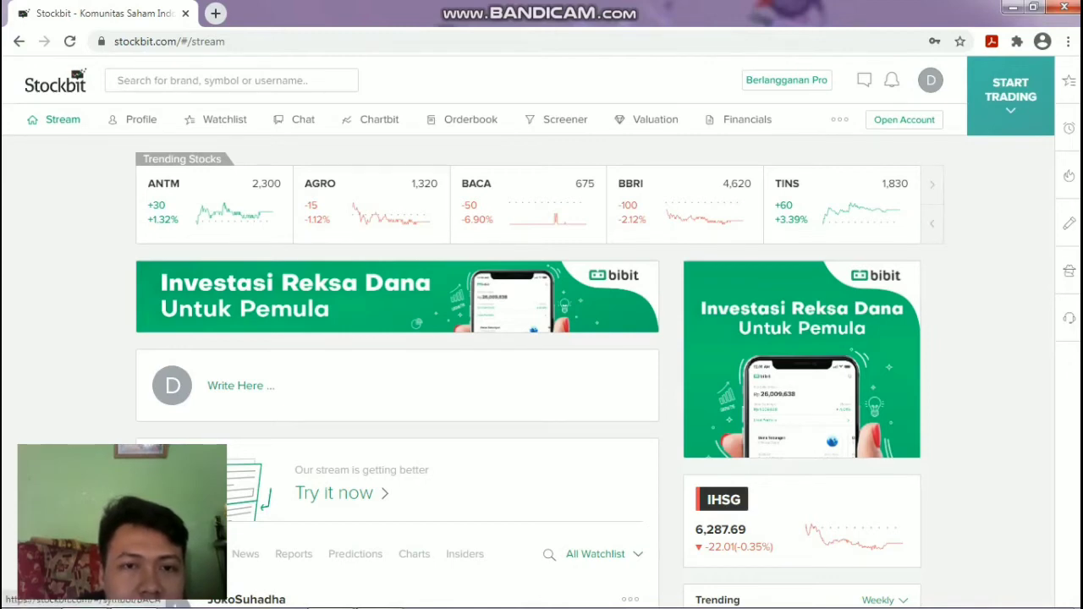
Open the Orderbook page and review the BBCA, TLKM, HMSP and BBRI bid and offer queues.
{"action": "left_click", "coordinate": [470, 120]}
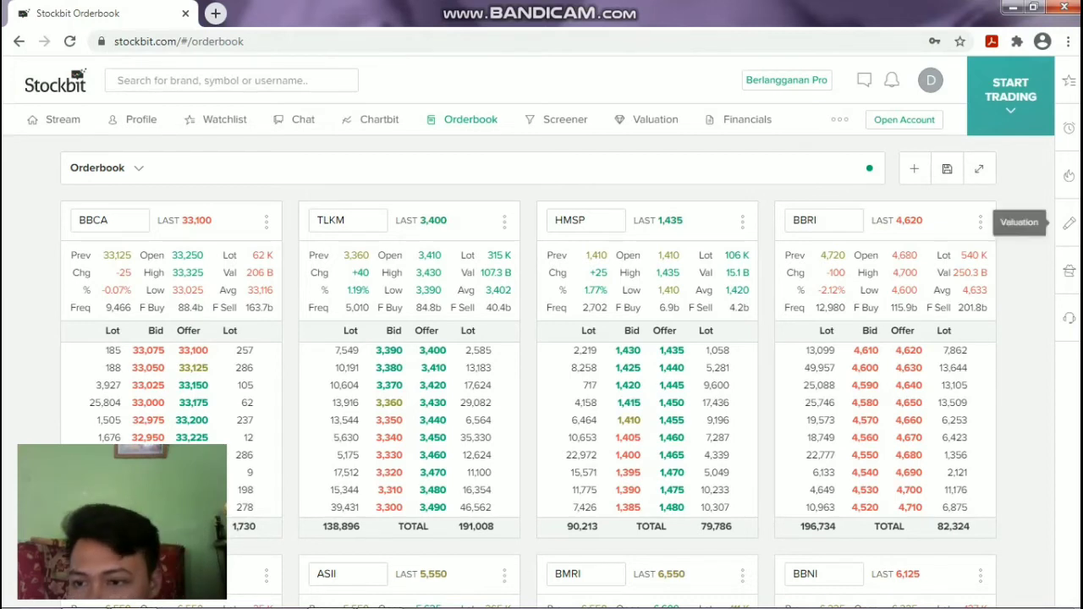
{"action": "scroll", "coordinate": [527, 372], "scroll_direction": "down", "scroll_amount": 1}
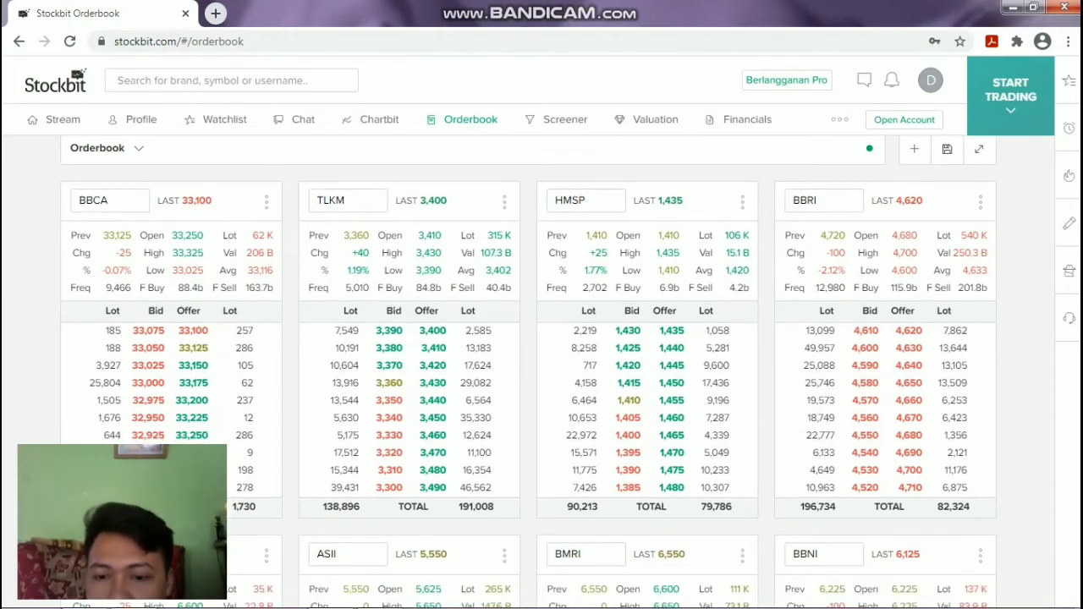
{"action": "scroll", "coordinate": [528, 355], "scroll_direction": "down", "scroll_amount": 2}
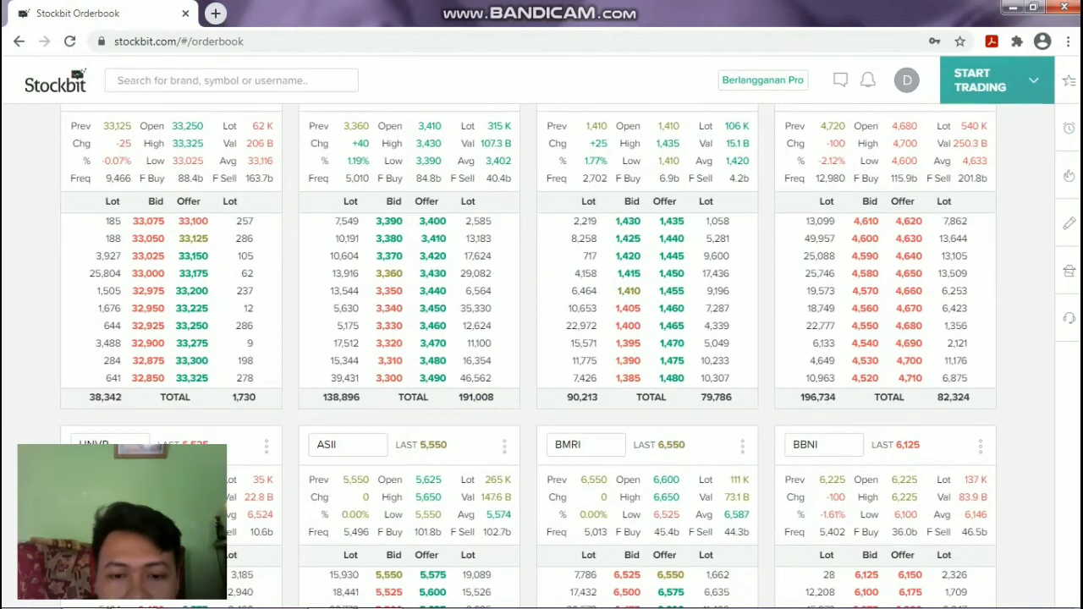
{"action": "scroll", "coordinate": [528, 355], "scroll_direction": "down", "scroll_amount": 1}
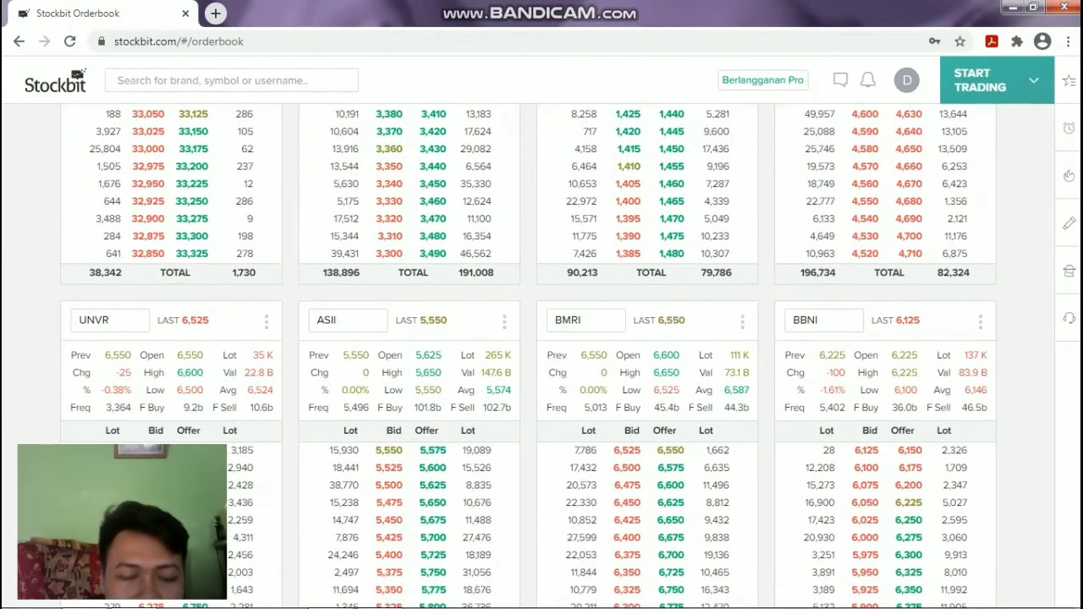
{"action": "scroll", "coordinate": [528, 356], "scroll_direction": "down", "scroll_amount": 1}
{"action": "scroll", "coordinate": [541, 339], "scroll_direction": "up", "scroll_amount": 4}
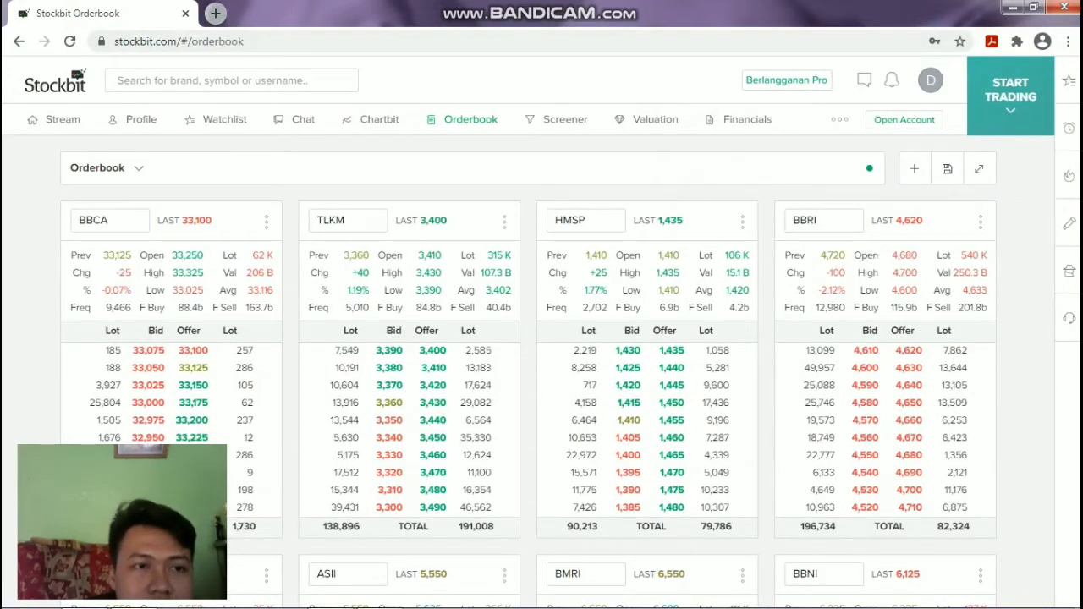
{"action": "key", "text": "ctrl+t"}
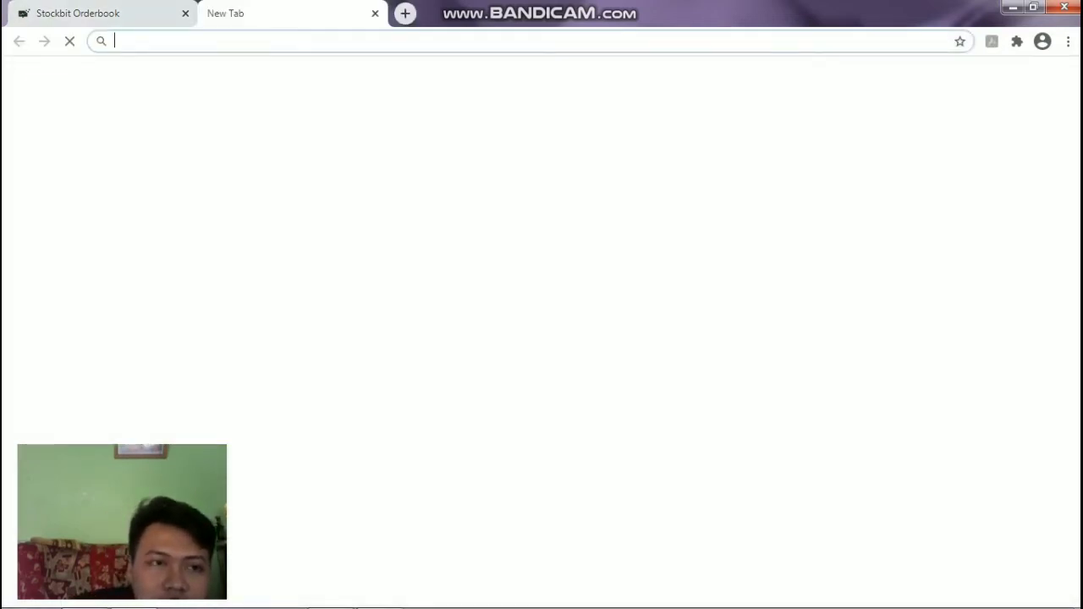
Google 'istilah bid dan offer di saham', then return to the Stockbit Orderbook tab.
{"action": "type", "text": "google.com"}
{"action": "key", "text": "Return"}
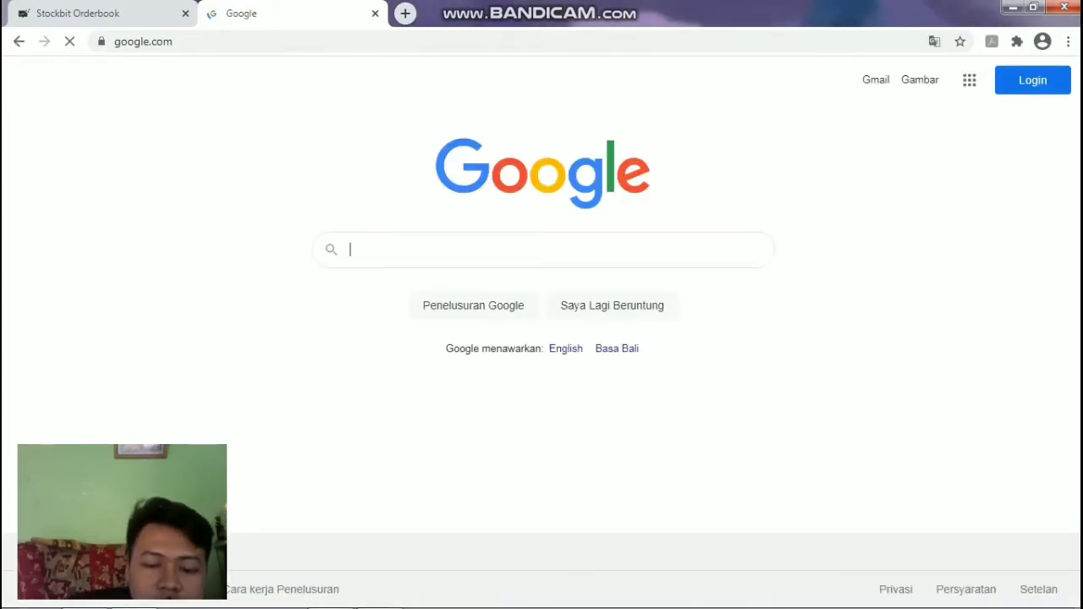
{"action": "type", "text": "istilah bid"}
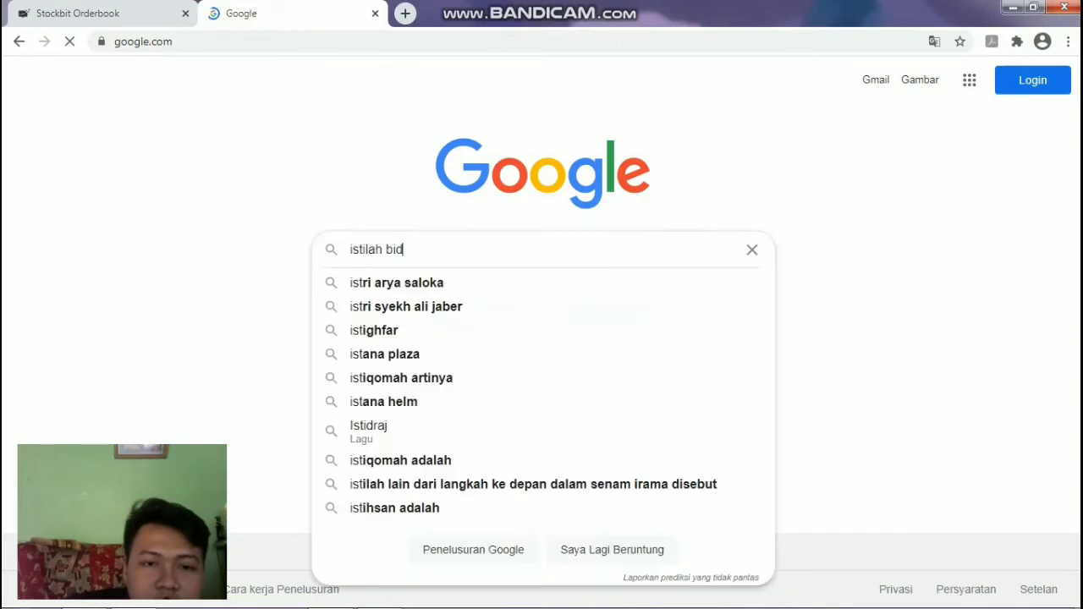
{"action": "type", "text": " dan offer"}
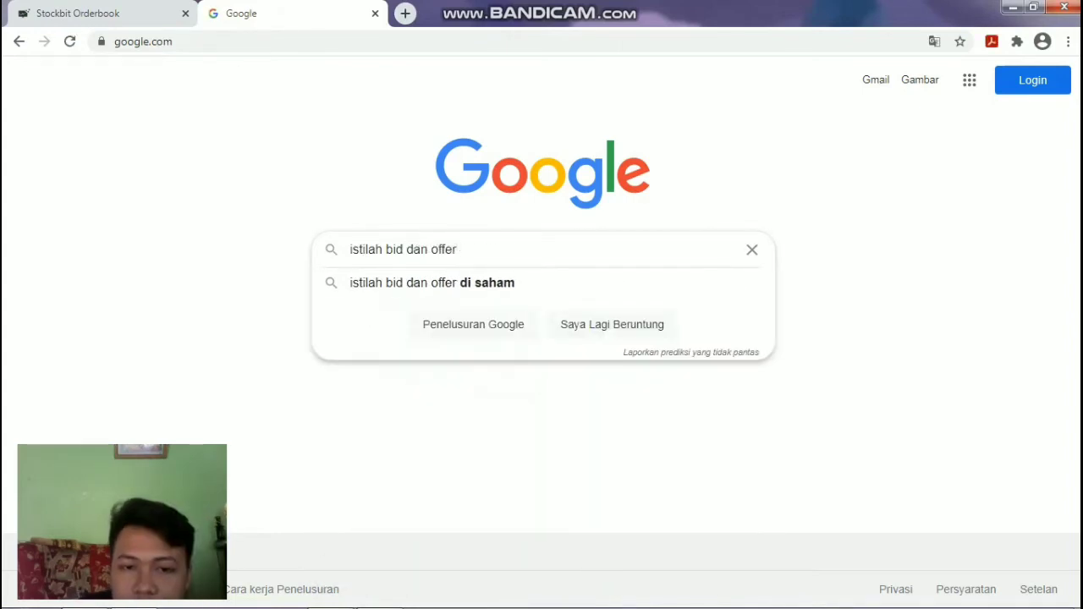
{"action": "key", "text": "Down"}
{"action": "key", "text": "Return"}
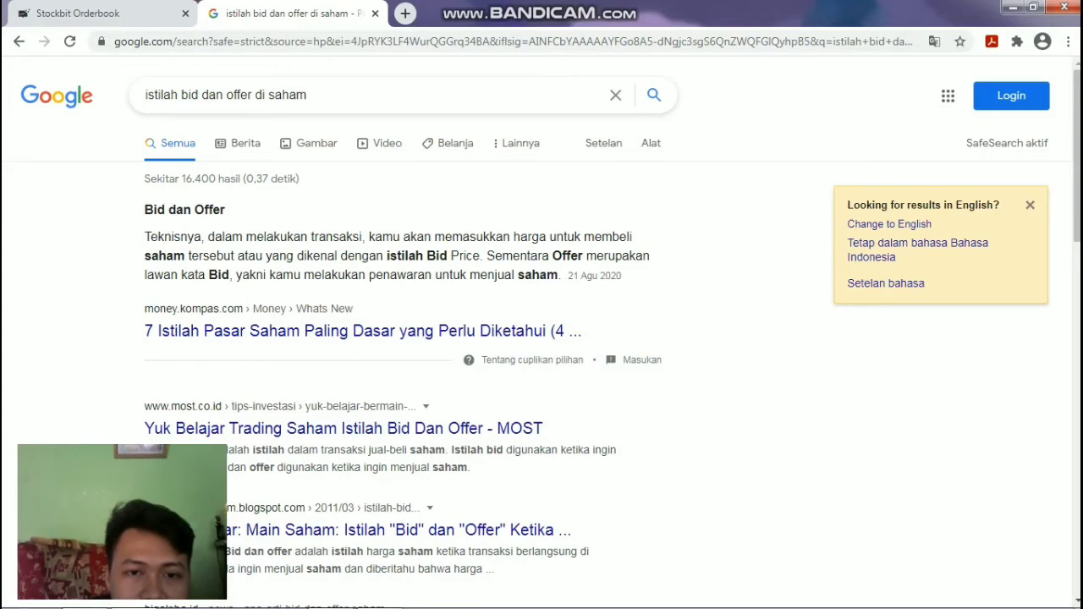
{"action": "mouse_move", "coordinate": [254, 600]}
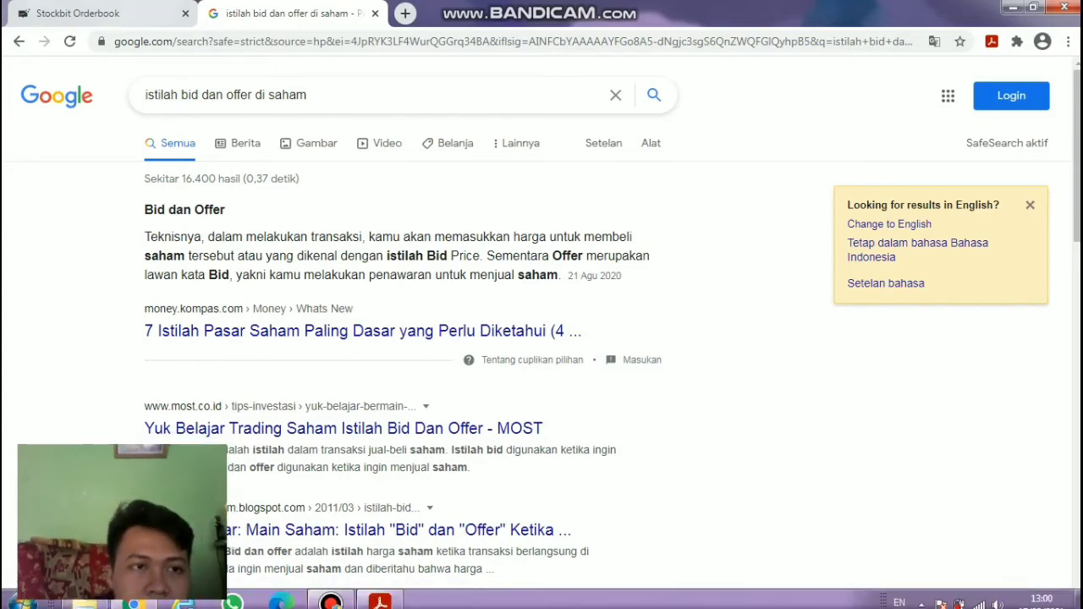
{"action": "left_click", "coordinate": [101, 13]}
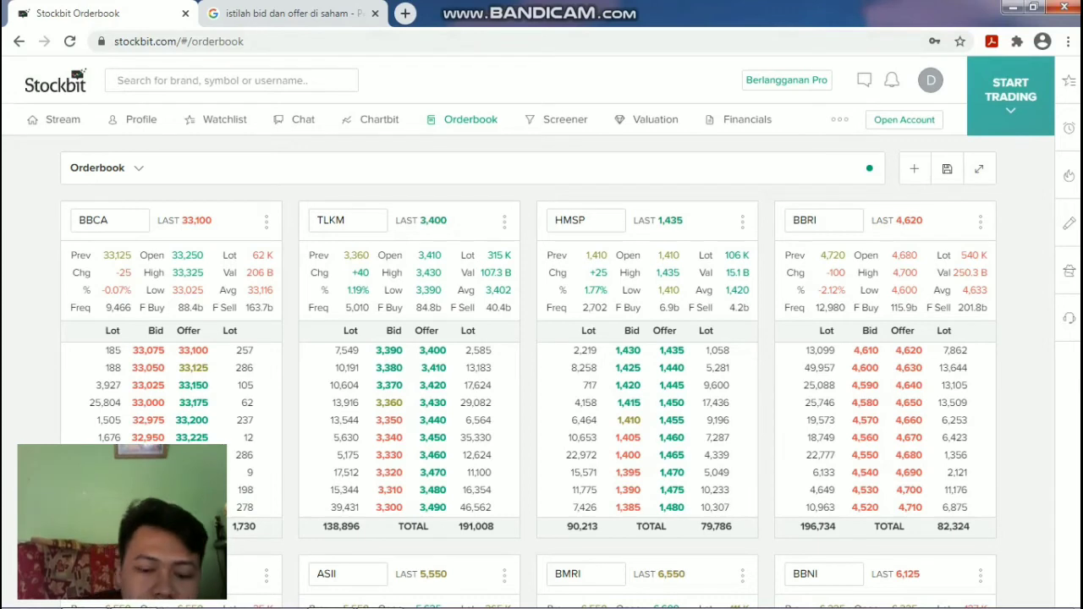
Search 'bri' to open the Bank Syariah Indonesia (BRIS) stock page and scroll through it.
{"action": "type", "text": "b"}
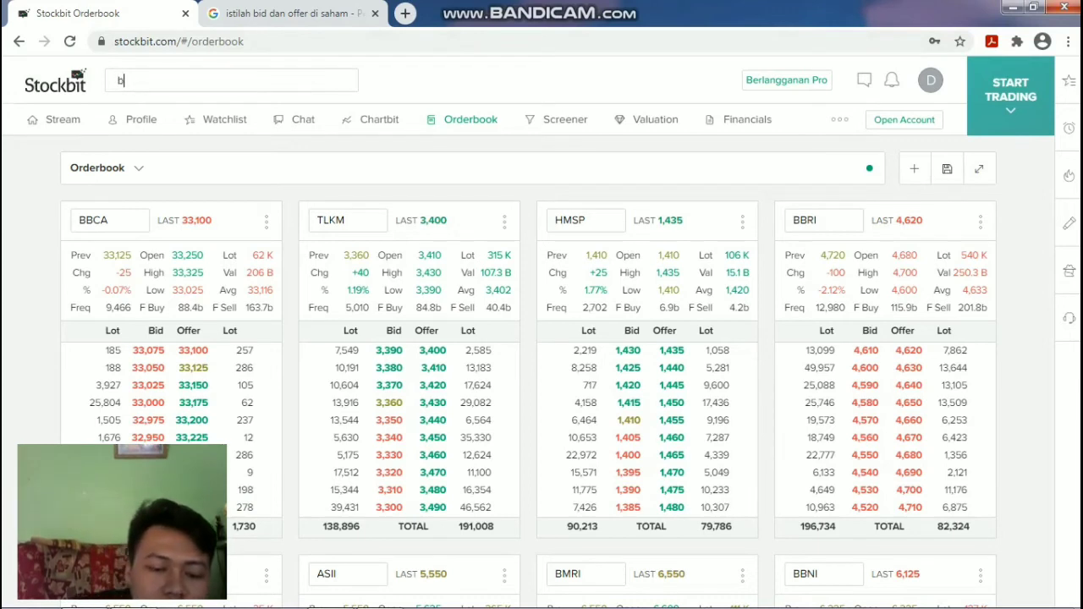
{"action": "type", "text": "r"}
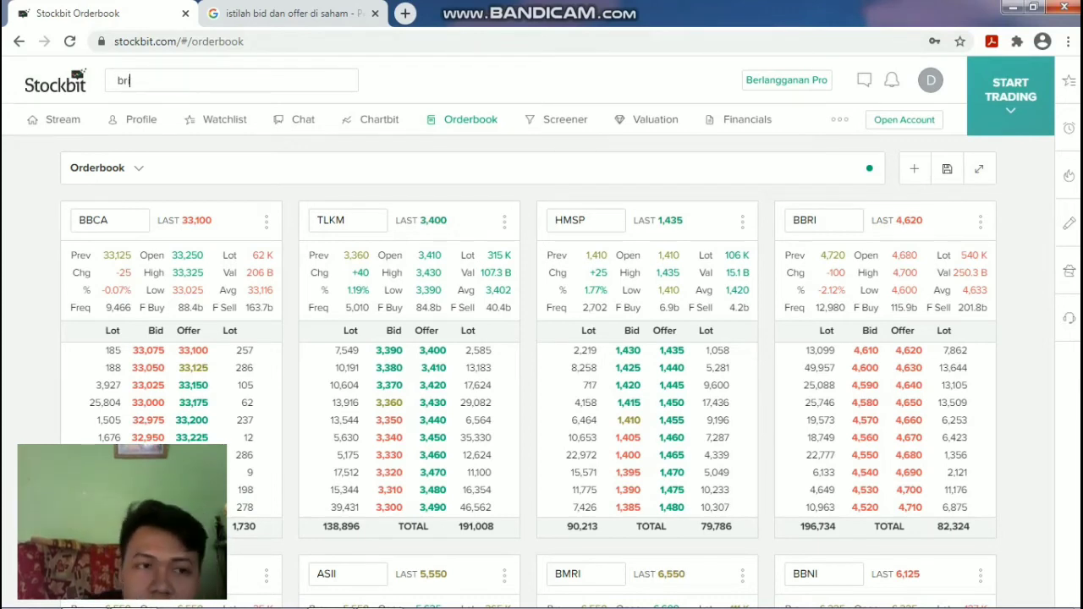
{"action": "type", "text": "i"}
{"action": "key", "text": "BackSpace"}
{"action": "key", "text": "BackSpace"}
{"action": "key", "text": "BackSpace"}
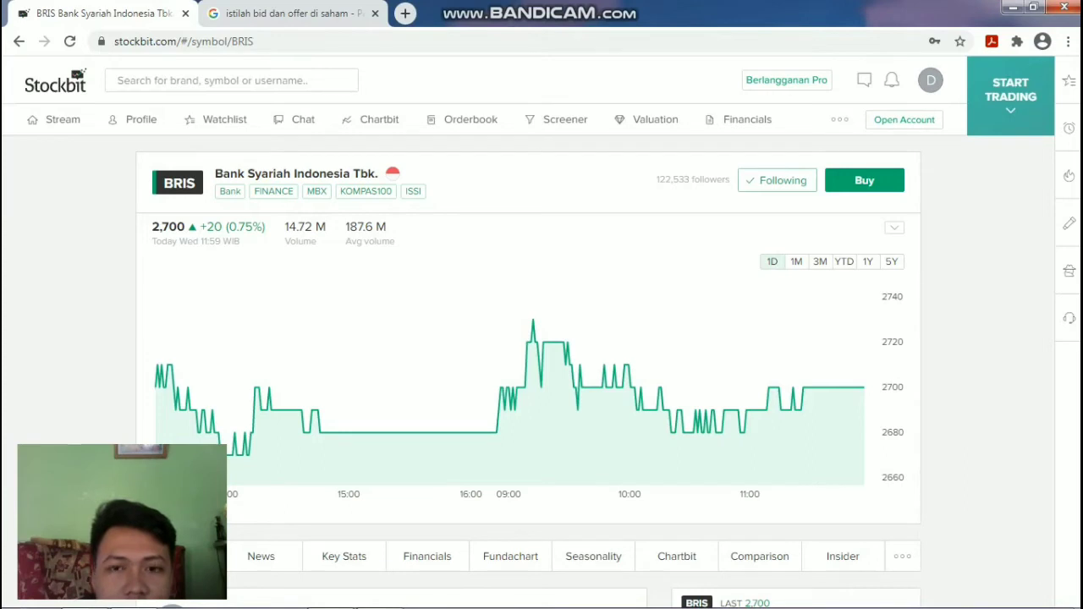
{"action": "scroll", "coordinate": [529, 372], "scroll_direction": "down", "scroll_amount": 2}
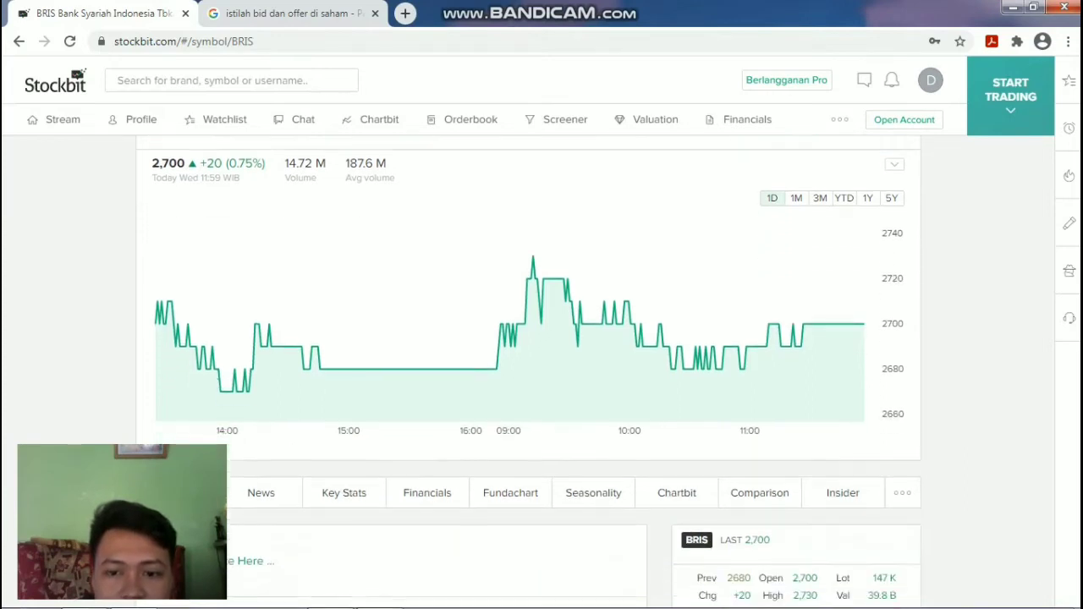
{"action": "scroll", "coordinate": [528, 372], "scroll_direction": "up", "scroll_amount": 2}
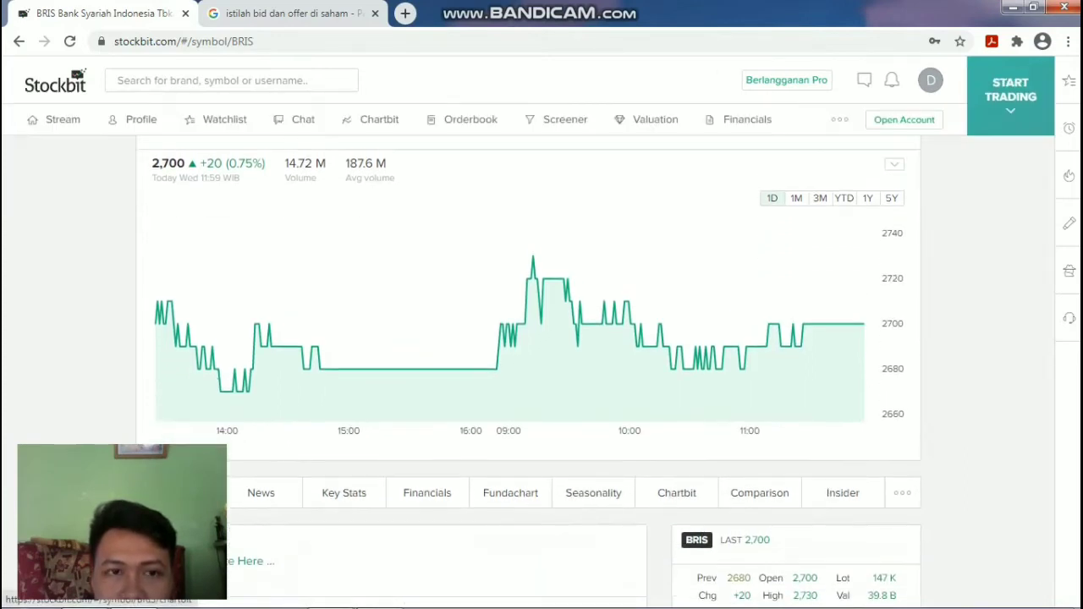
{"action": "scroll", "coordinate": [529, 373], "scroll_direction": "down", "scroll_amount": 1}
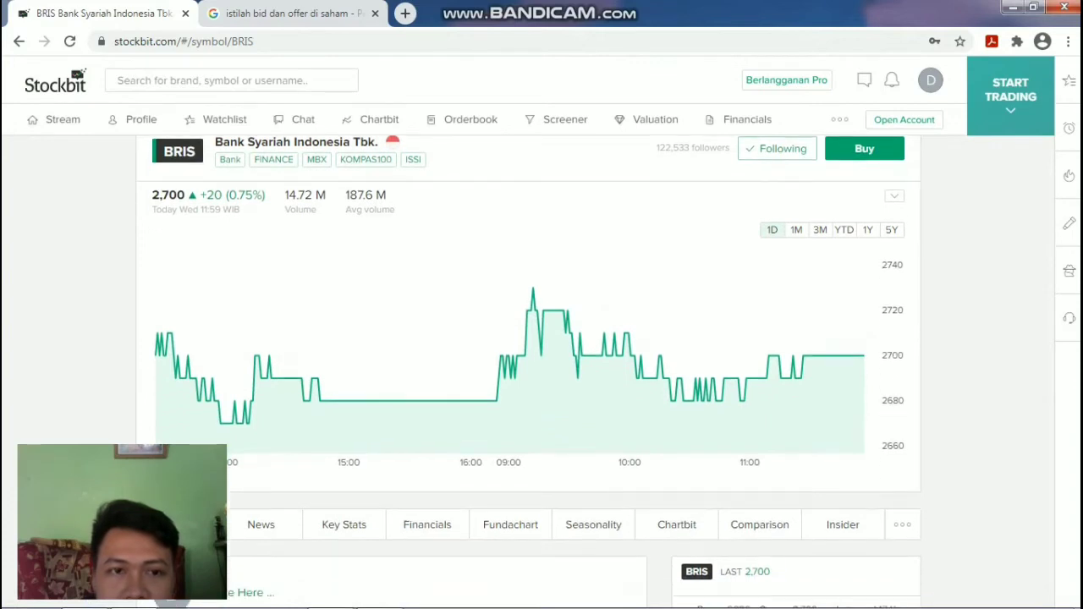
{"action": "scroll", "coordinate": [529, 372], "scroll_direction": "up", "scroll_amount": 1}
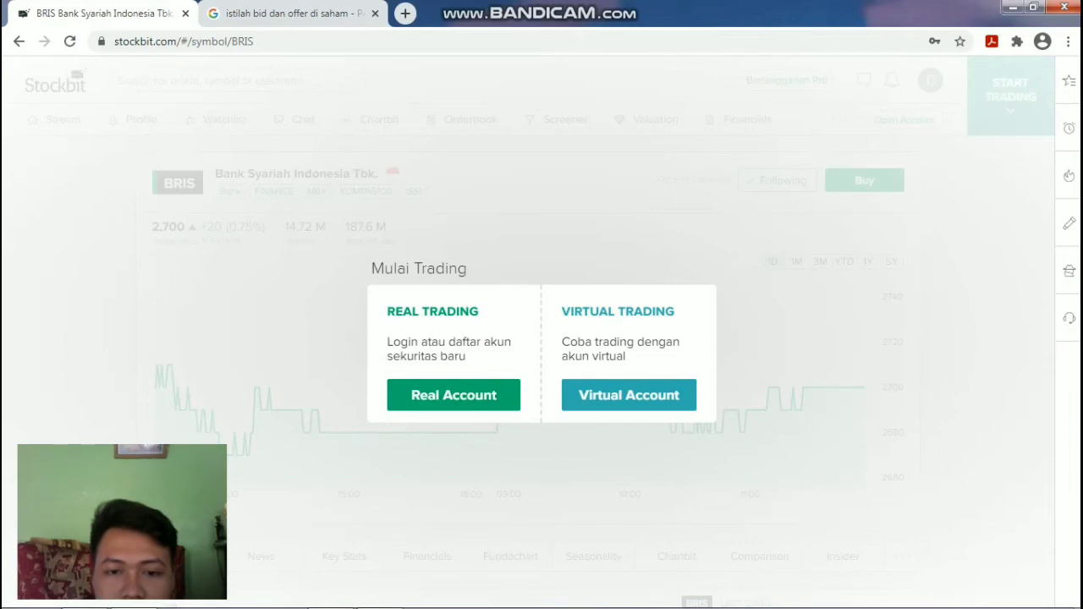
Enter the virtual account, note the 100,000,000 Virtual Equity, and check the Order and Portfolio lists.
{"action": "left_click", "coordinate": [628, 395]}
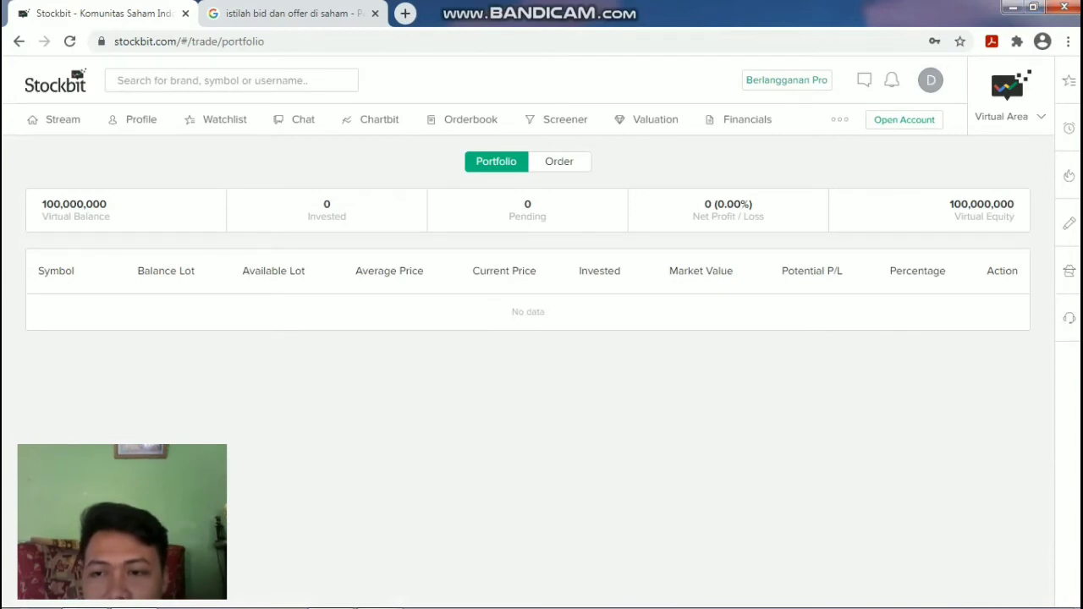
{"action": "left_click_drag", "start_coordinate": [949, 204], "coordinate": [1015, 204]}
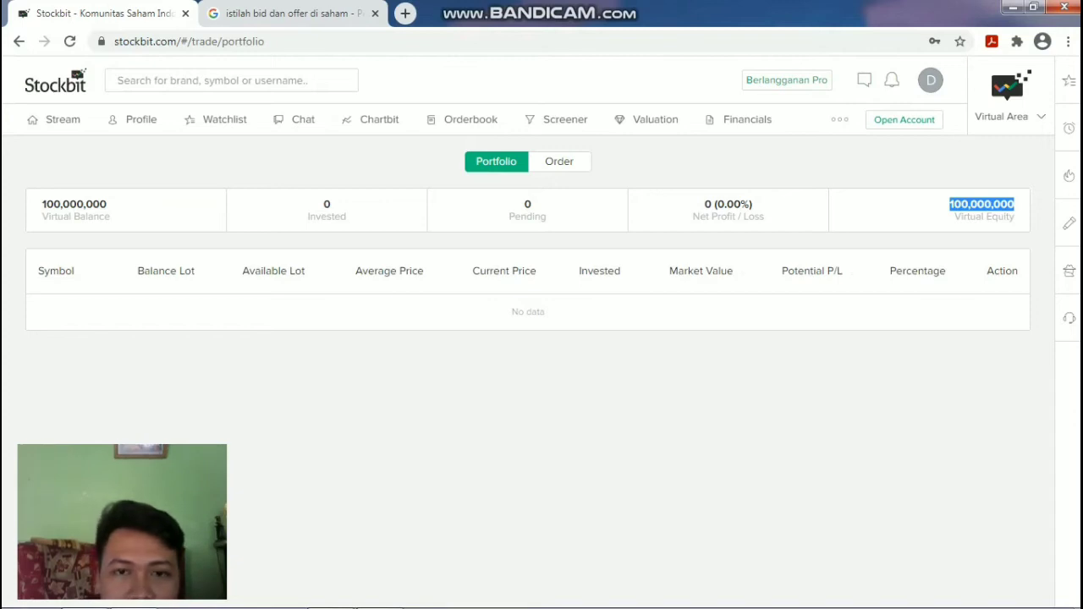
{"action": "left_click", "coordinate": [559, 161]}
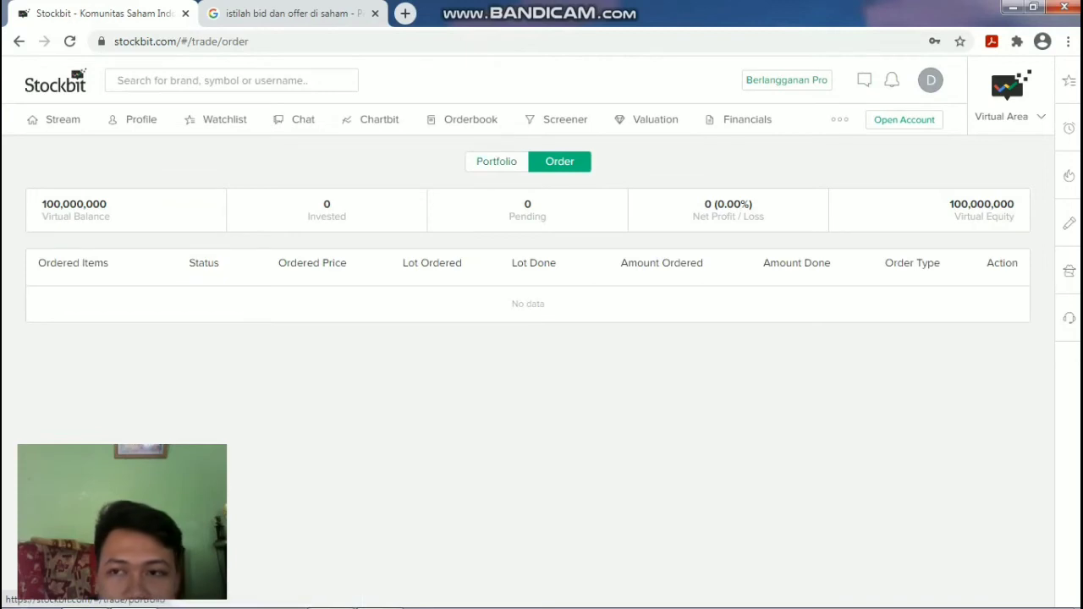
{"action": "left_click", "coordinate": [496, 161]}
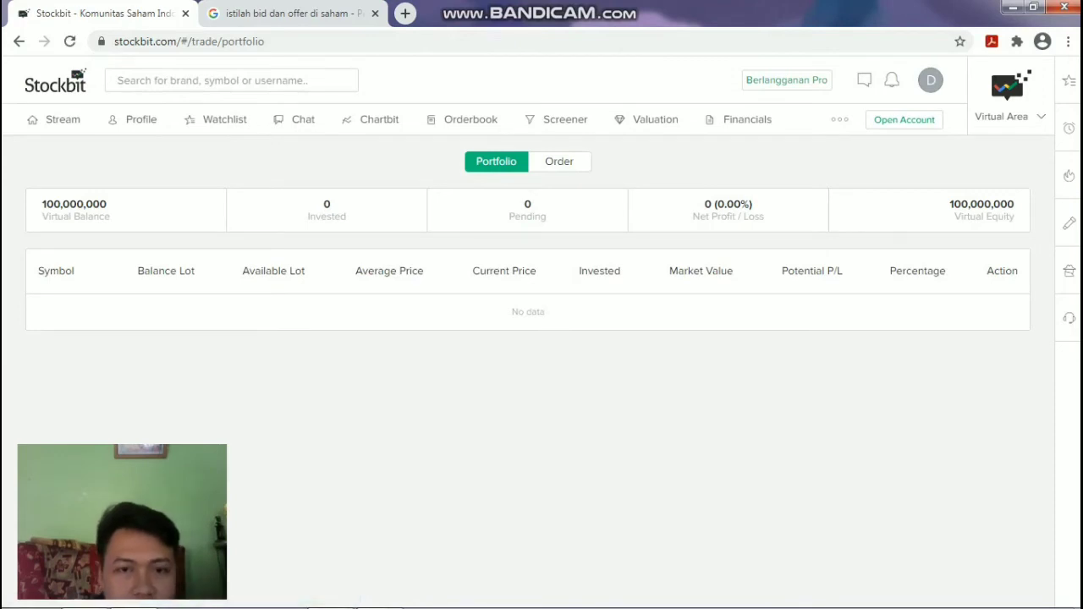
Recheck the empty Order list using browser Back and Forward, then return to the Orderbook.
{"action": "left_click", "coordinate": [559, 161]}
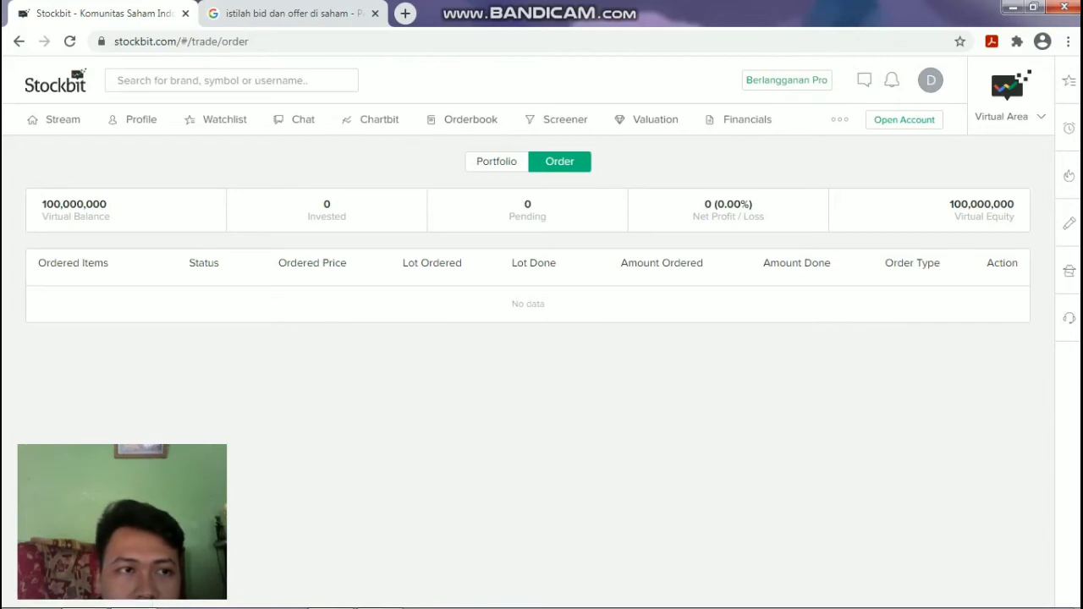
{"action": "left_click", "coordinate": [19, 41]}
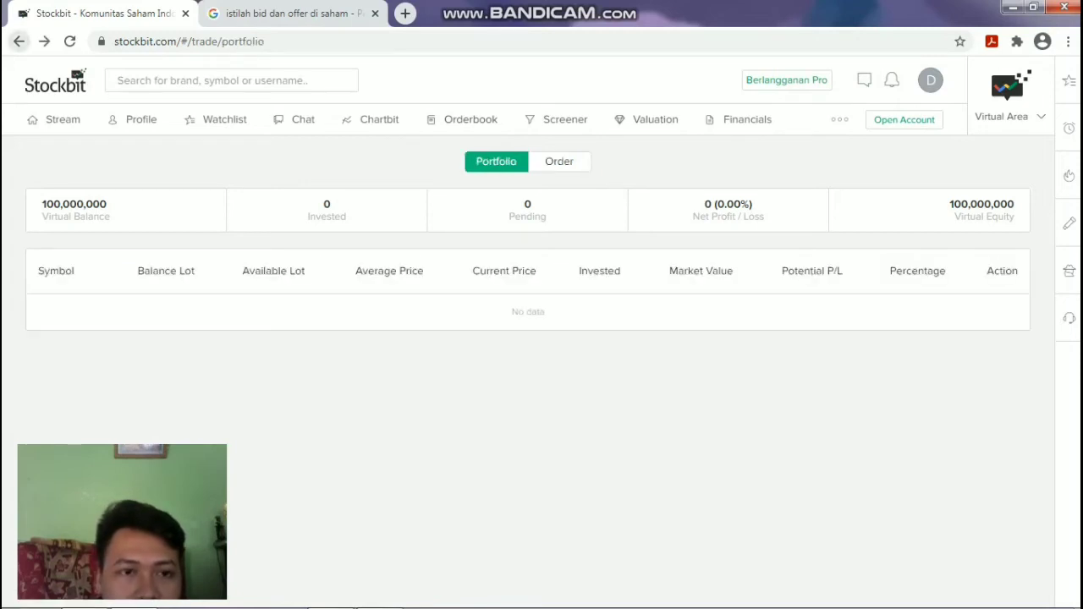
{"action": "left_click", "coordinate": [44, 41]}
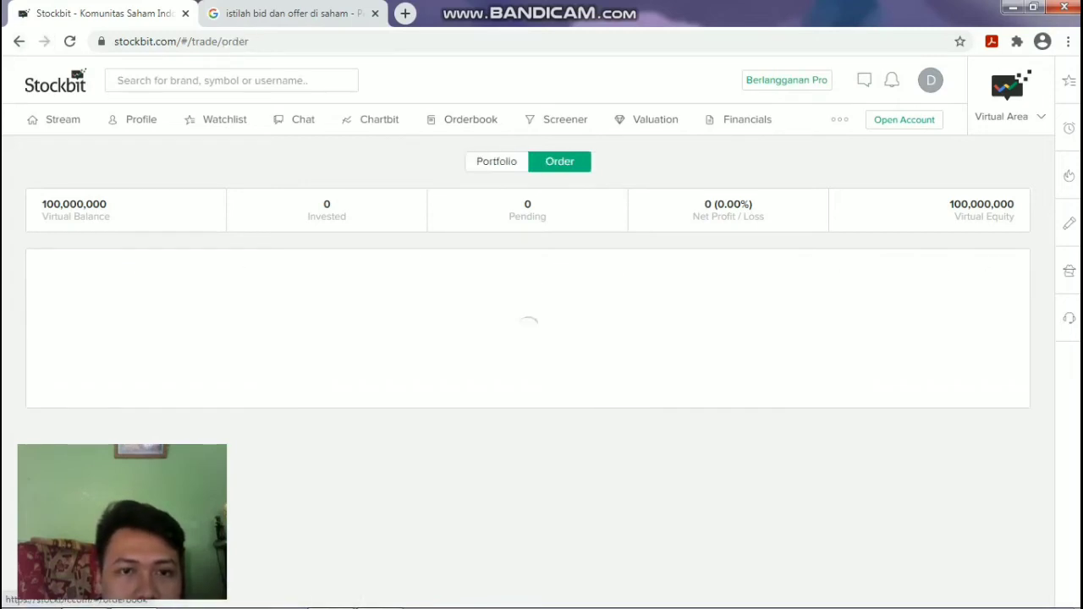
{"action": "left_click", "coordinate": [470, 119]}
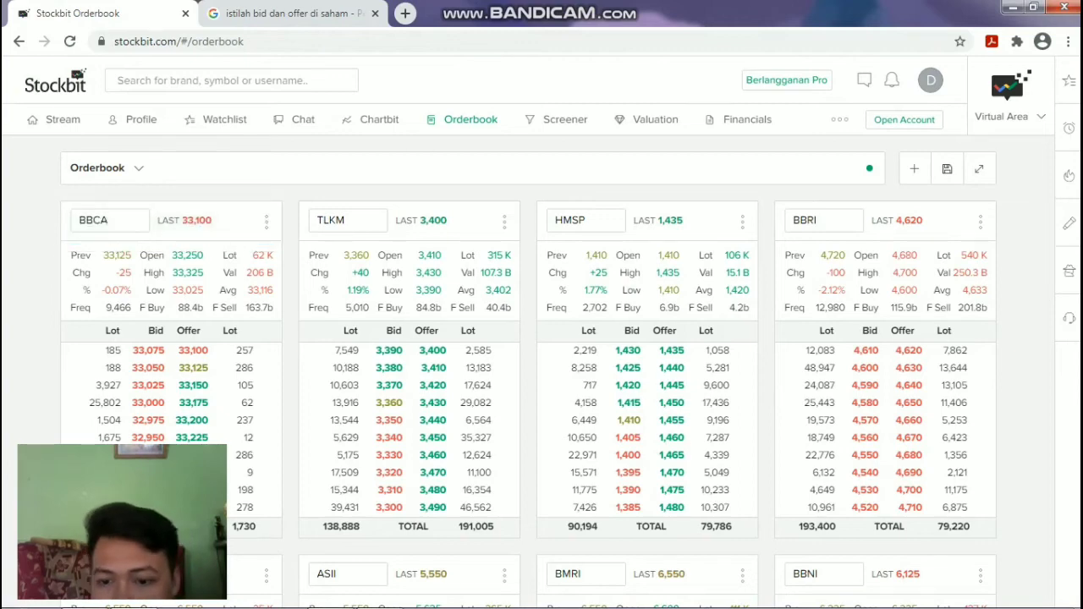
{"action": "scroll", "coordinate": [528, 372], "scroll_direction": "down", "scroll_amount": 8}
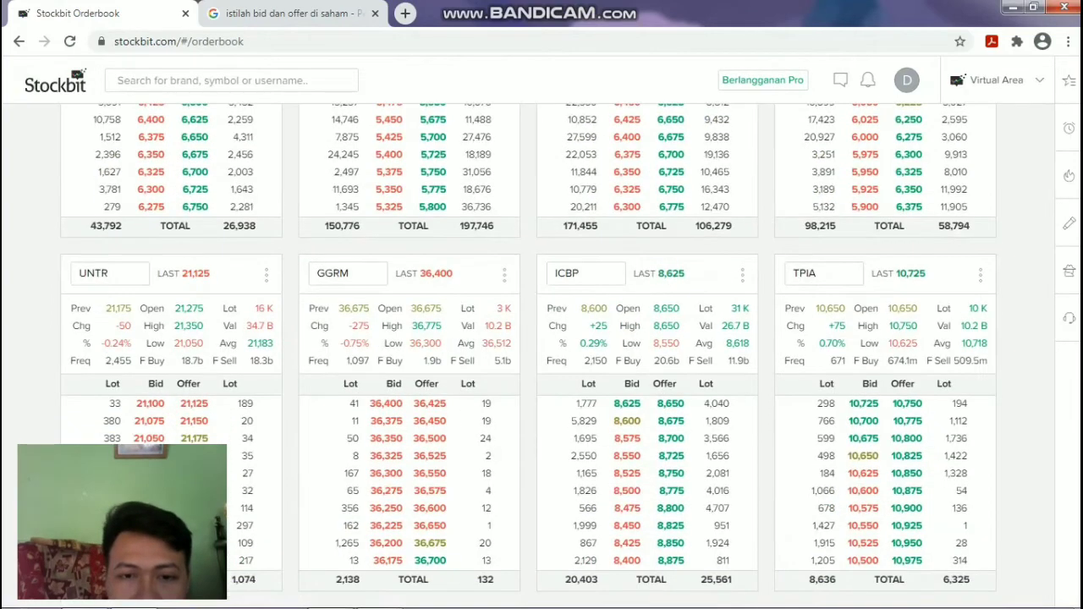
{"action": "scroll", "coordinate": [528, 355], "scroll_direction": "up", "scroll_amount": 8}
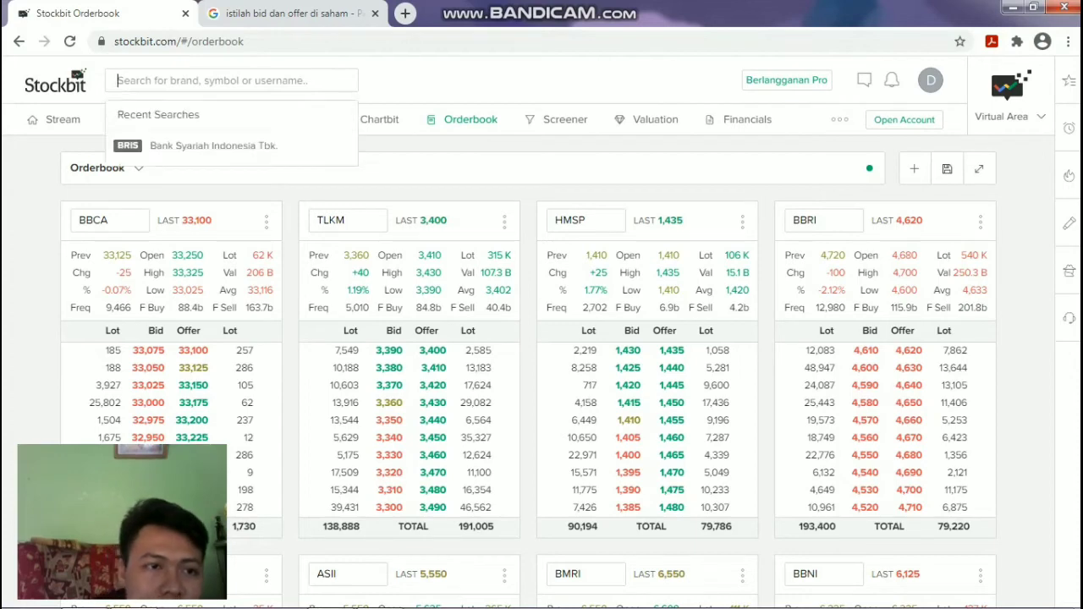
Open BRIS from Recent Searches and scroll down its stock page.
{"action": "key", "text": "Down"}
{"action": "key", "text": "Return"}
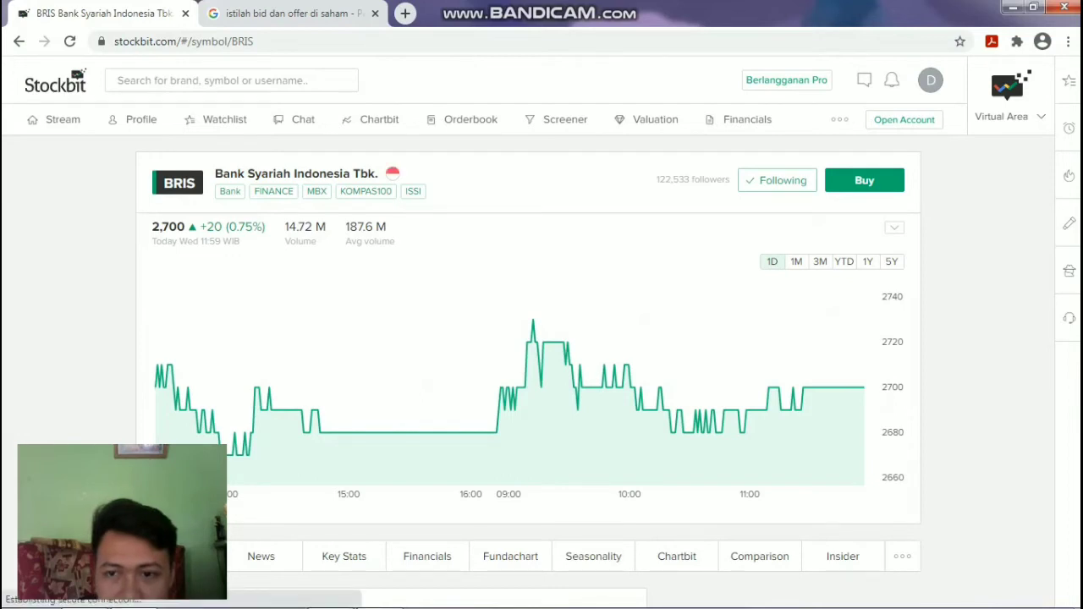
{"action": "key", "text": "Down"}
{"action": "key", "text": "Down"}
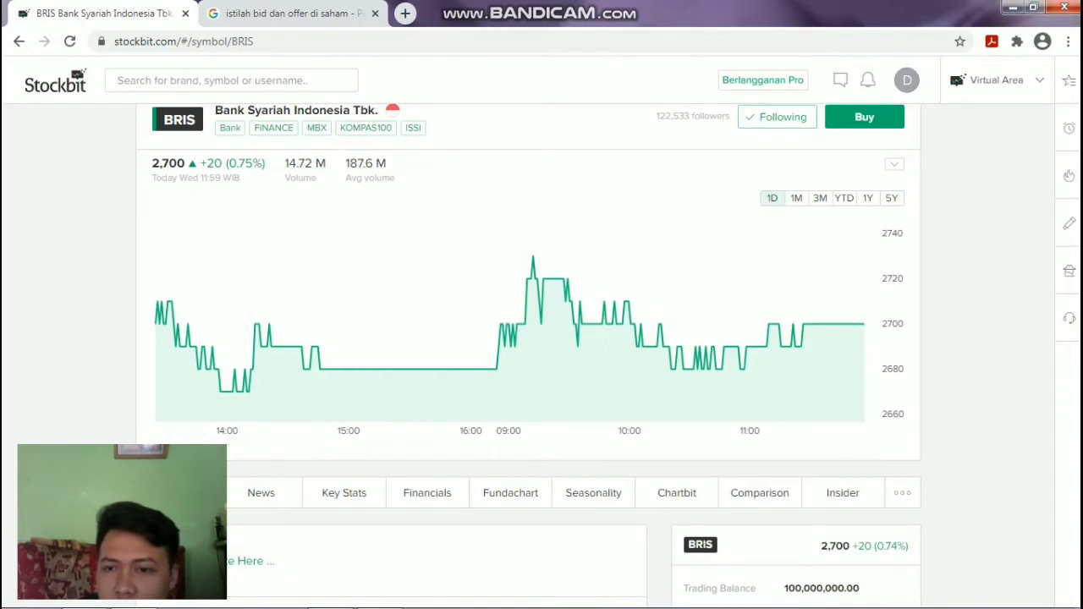
Set the BRIS order to Good-Til-Cancelled at 2,700, then scroll to the bid/offer table.
{"action": "scroll", "coordinate": [529, 355], "scroll_direction": "down", "scroll_amount": 5}
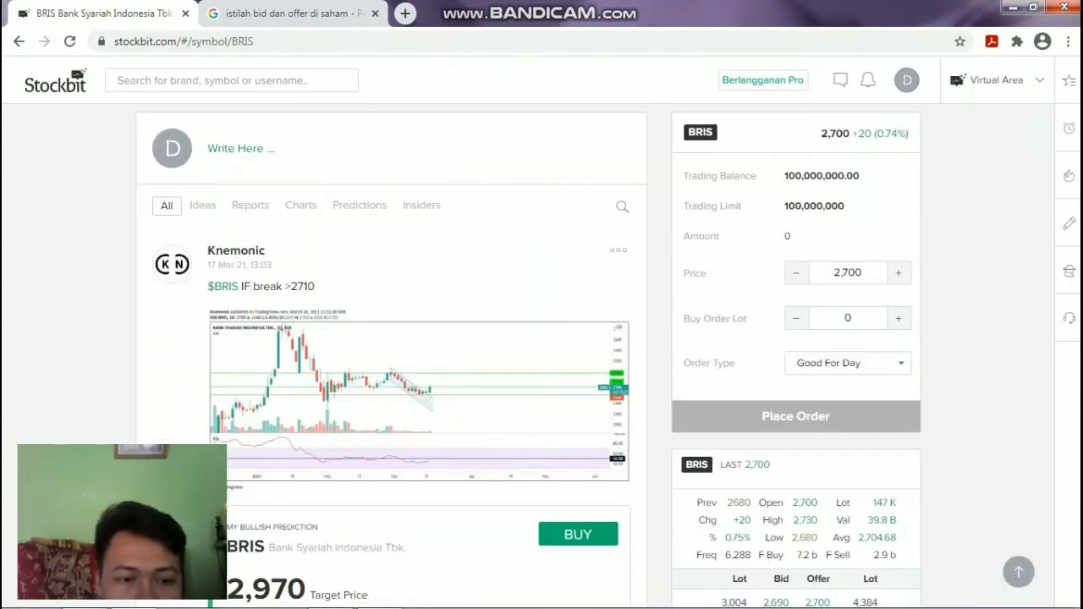
{"action": "scroll", "coordinate": [529, 355], "scroll_direction": "down", "scroll_amount": 1}
{"action": "scroll", "coordinate": [529, 355], "scroll_direction": "up", "scroll_amount": 2}
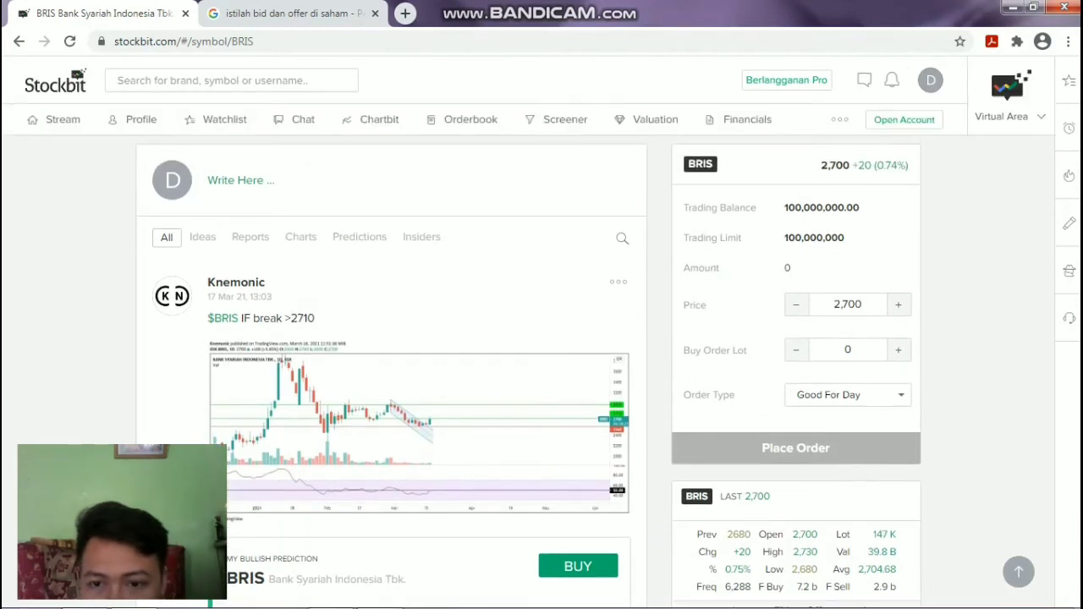
{"action": "scroll", "coordinate": [529, 356], "scroll_direction": "up", "scroll_amount": 1}
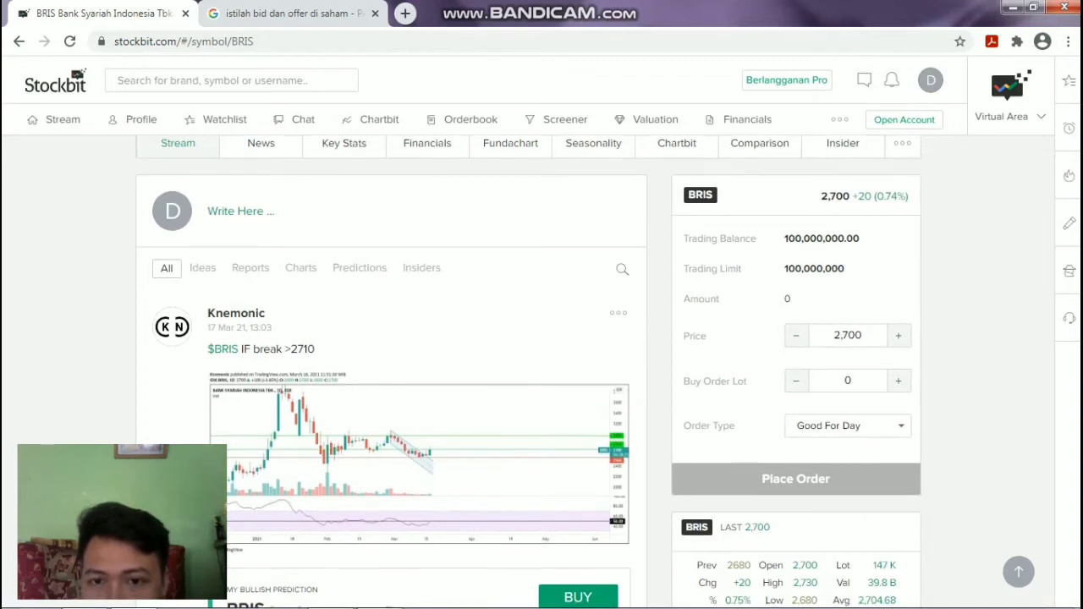
{"action": "scroll", "coordinate": [528, 372], "scroll_direction": "down", "scroll_amount": 2}
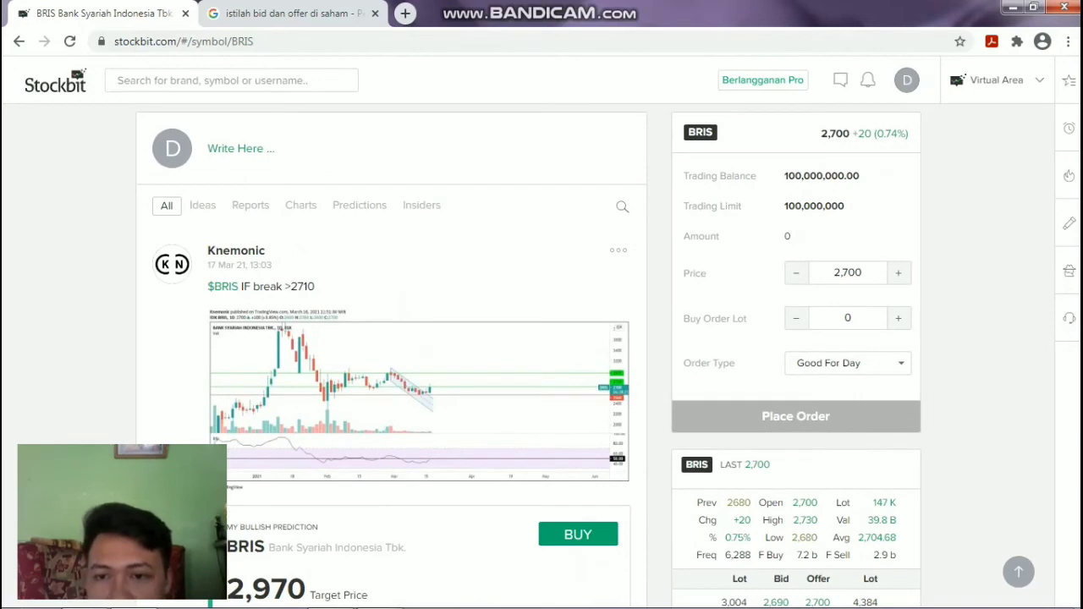
{"action": "left_click", "coordinate": [862, 273]}
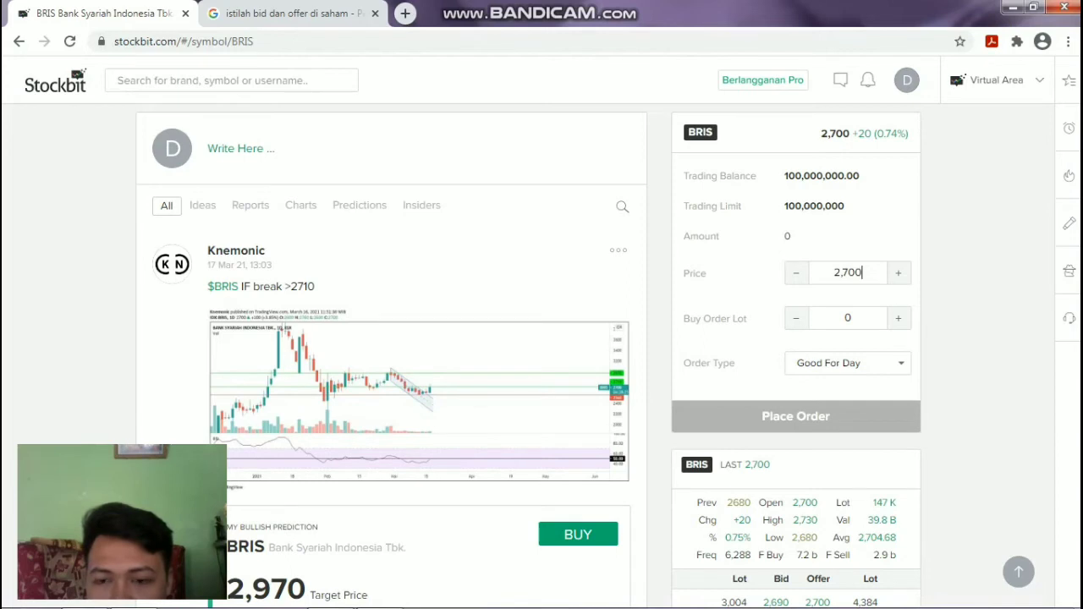
{"action": "left_click", "coordinate": [848, 363]}
{"action": "left_click", "coordinate": [825, 381]}
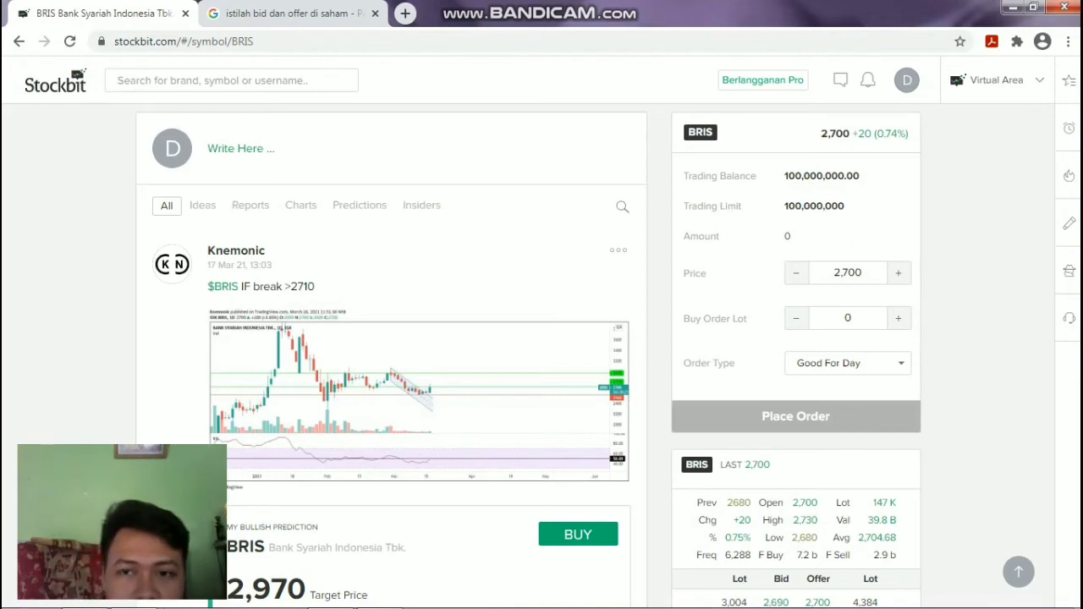
{"action": "key", "text": "Down"}
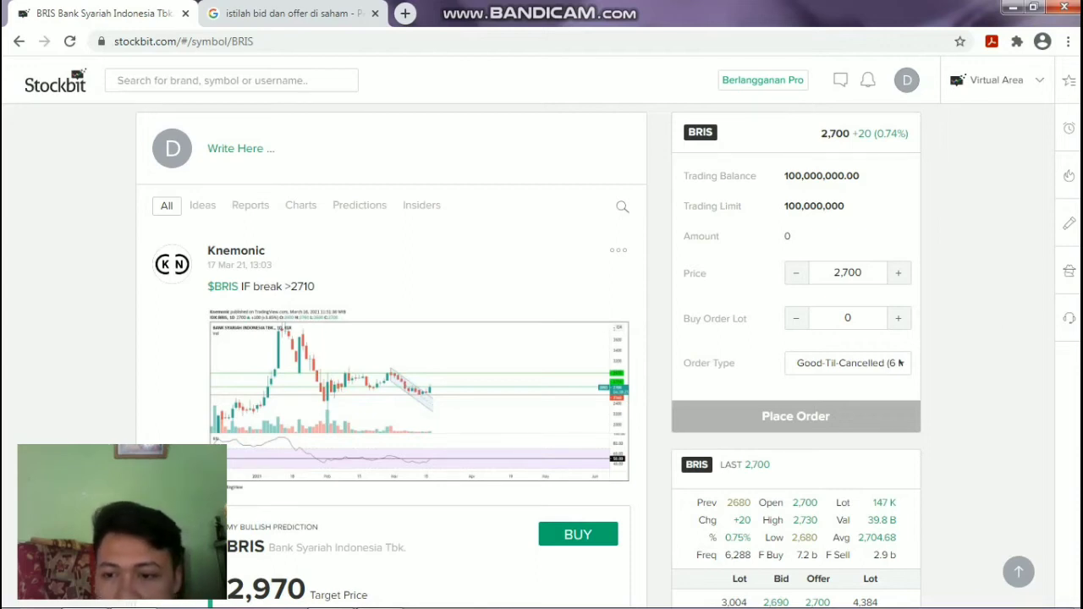
{"action": "scroll", "coordinate": [528, 356], "scroll_direction": "down", "scroll_amount": 3}
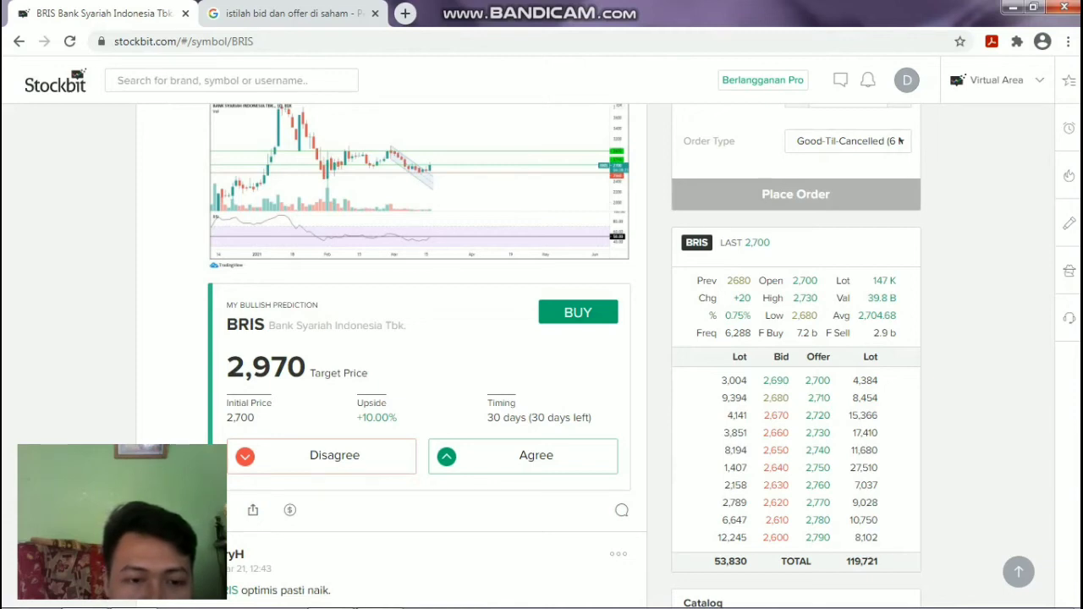
Scroll back up past the prediction card to the BRIS price header and 1D chart.
{"action": "scroll", "coordinate": [900, 140], "scroll_direction": "down", "scroll_amount": 1}
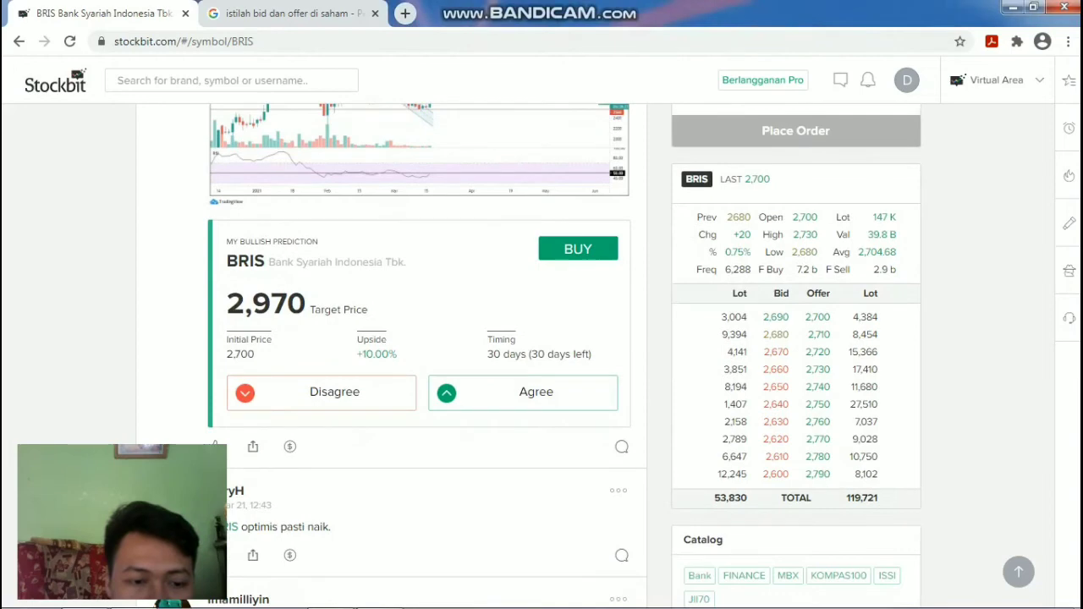
{"action": "scroll", "coordinate": [560, 355], "scroll_direction": "down", "scroll_amount": 2}
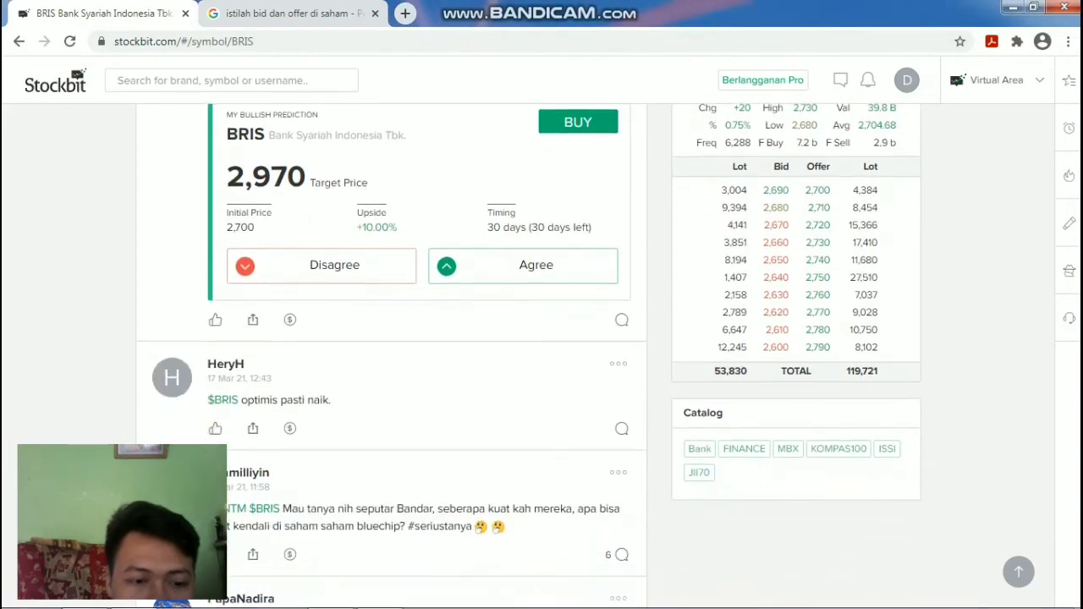
{"action": "scroll", "coordinate": [530, 355], "scroll_direction": "up", "scroll_amount": 1}
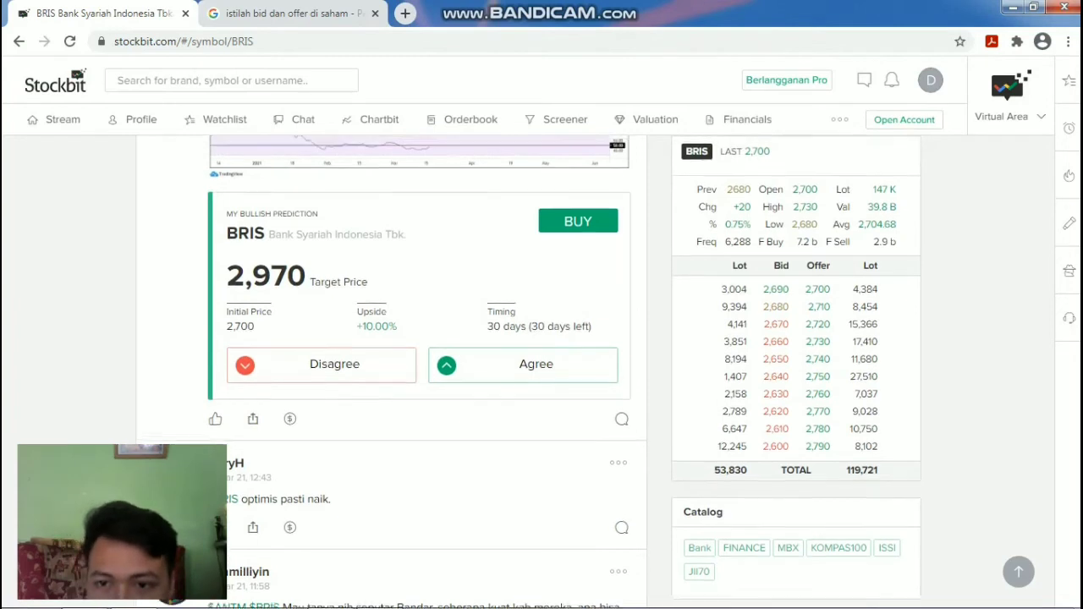
{"action": "scroll", "coordinate": [530, 356], "scroll_direction": "up", "scroll_amount": 1}
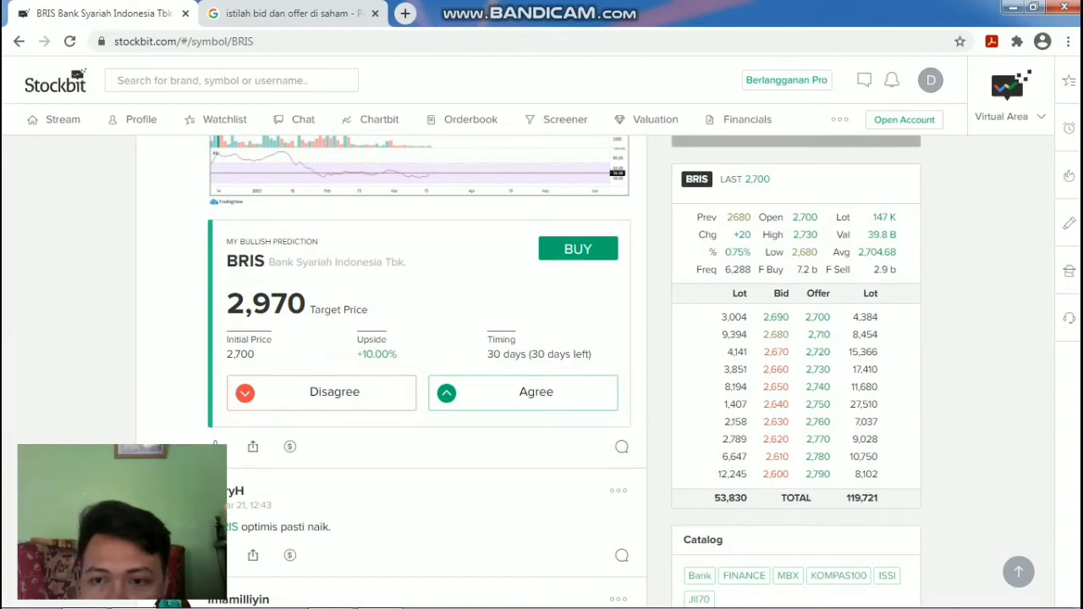
{"action": "scroll", "coordinate": [529, 373], "scroll_direction": "up", "scroll_amount": 10}
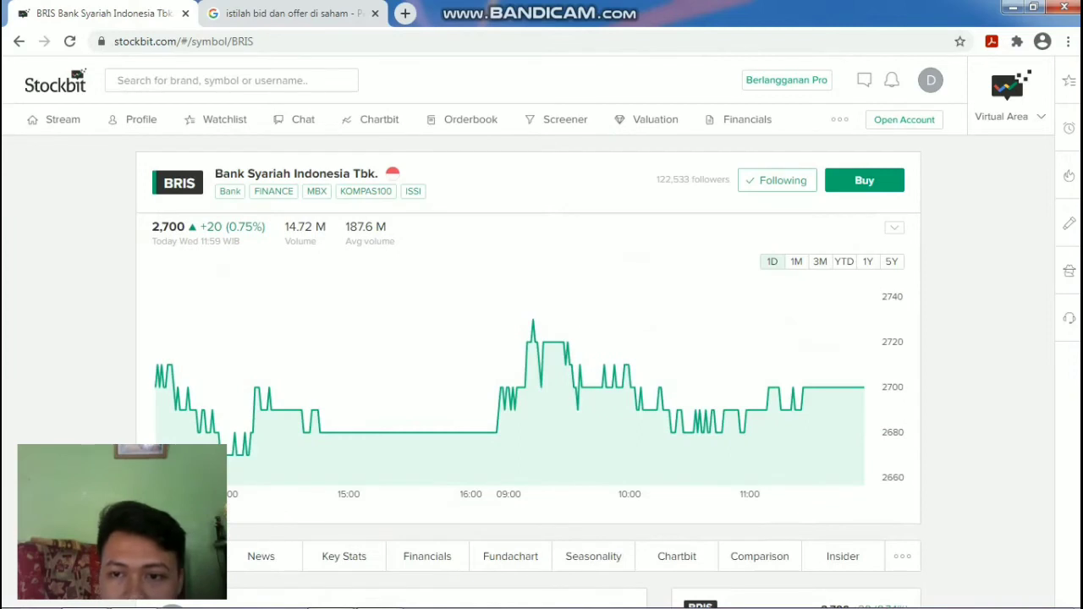
View the 1M BRIS chart and PRO-only Chartbit, close the Google tab, and go back.
{"action": "left_click", "coordinate": [796, 261]}
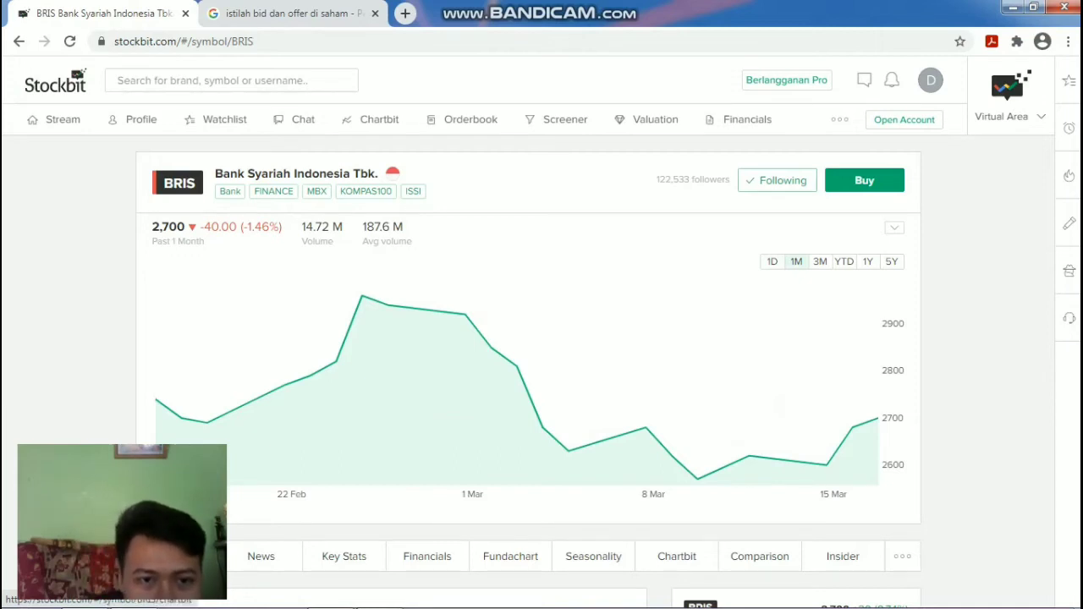
{"action": "left_click", "coordinate": [677, 556]}
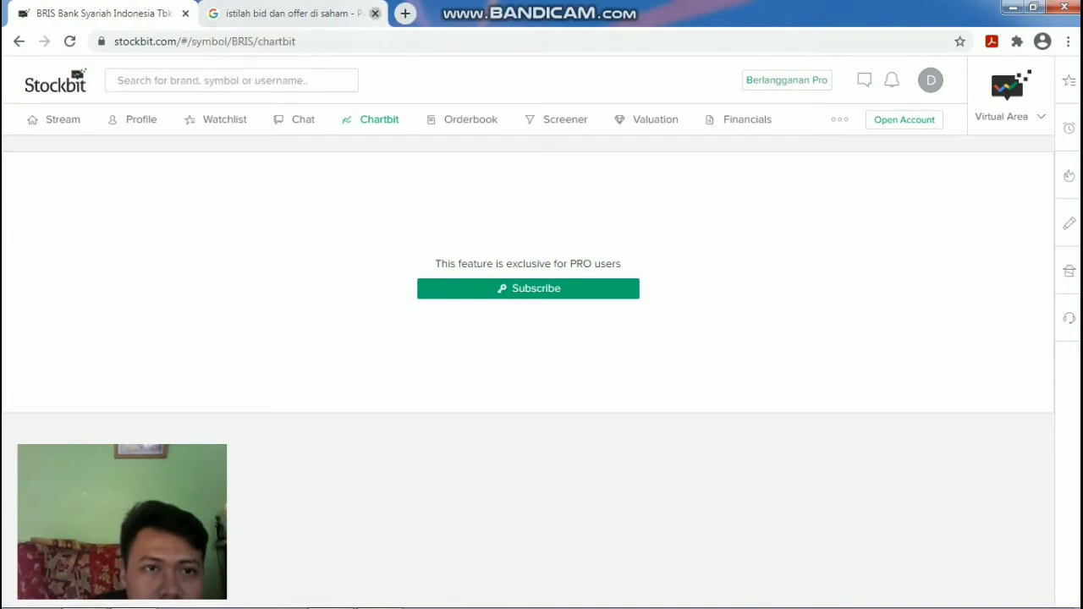
{"action": "left_click", "coordinate": [375, 14]}
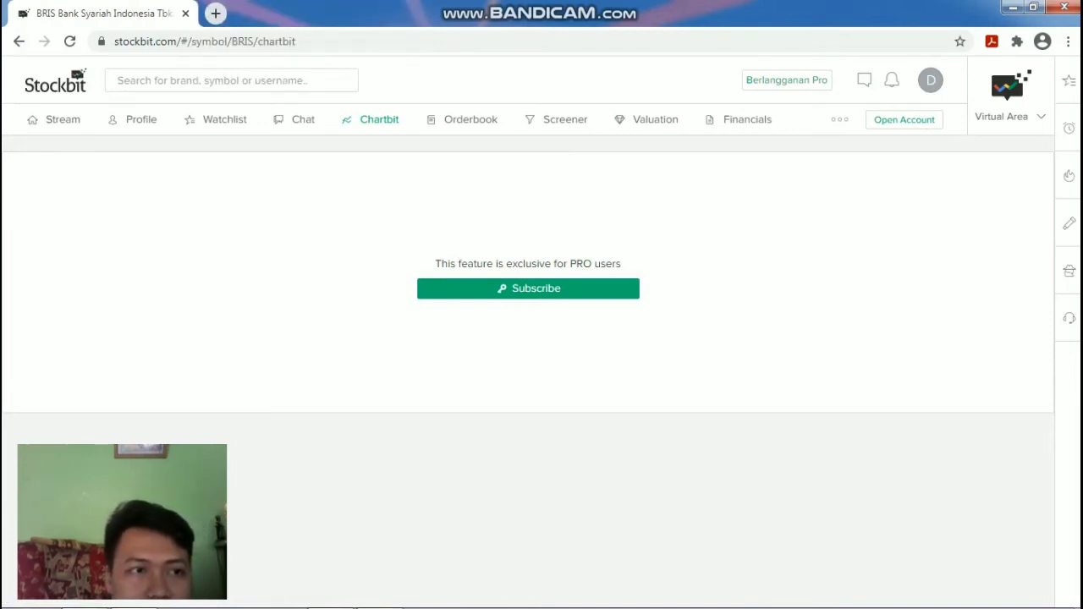
{"action": "left_click", "coordinate": [19, 40]}
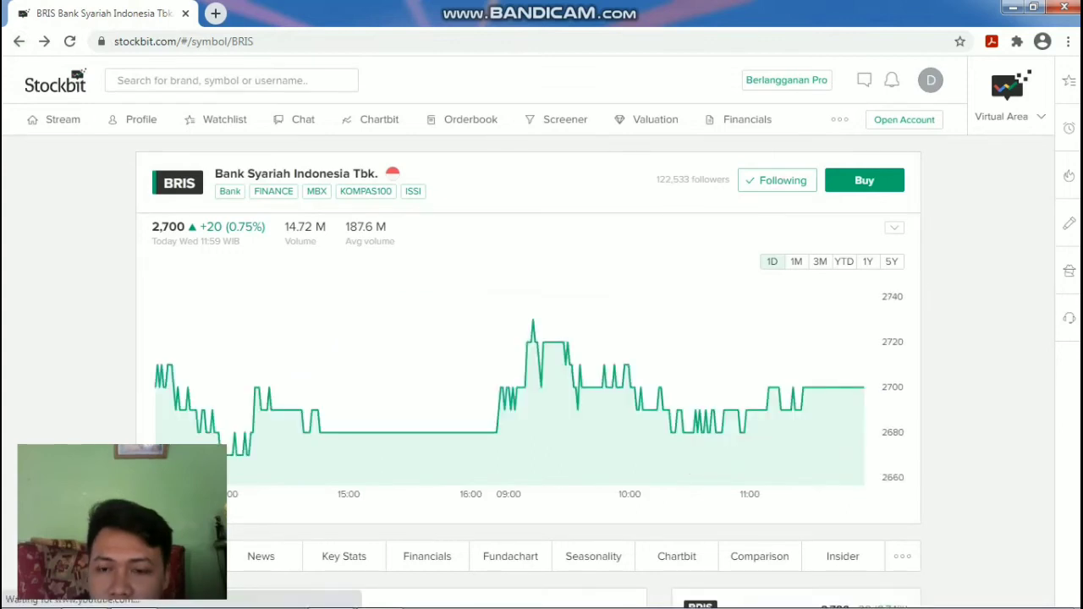
Submit a virtual BRIS buy order of 19 lots at 2,700.
{"action": "left_click", "coordinate": [864, 180]}
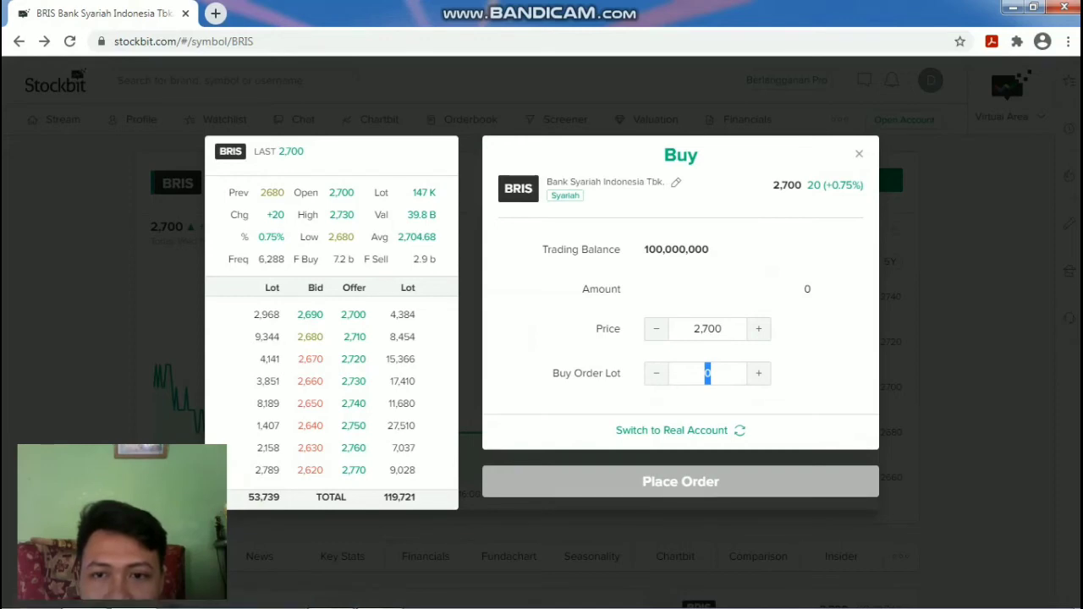
{"action": "key", "text": "Up"}
{"action": "key", "text": "Up"}
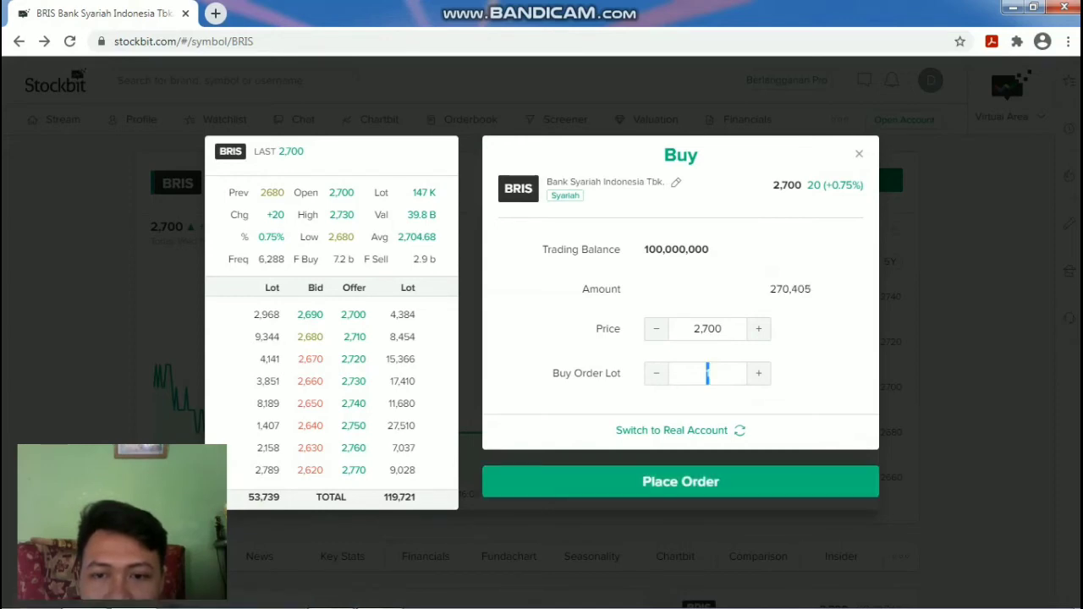
{"action": "key", "text": "Up"}
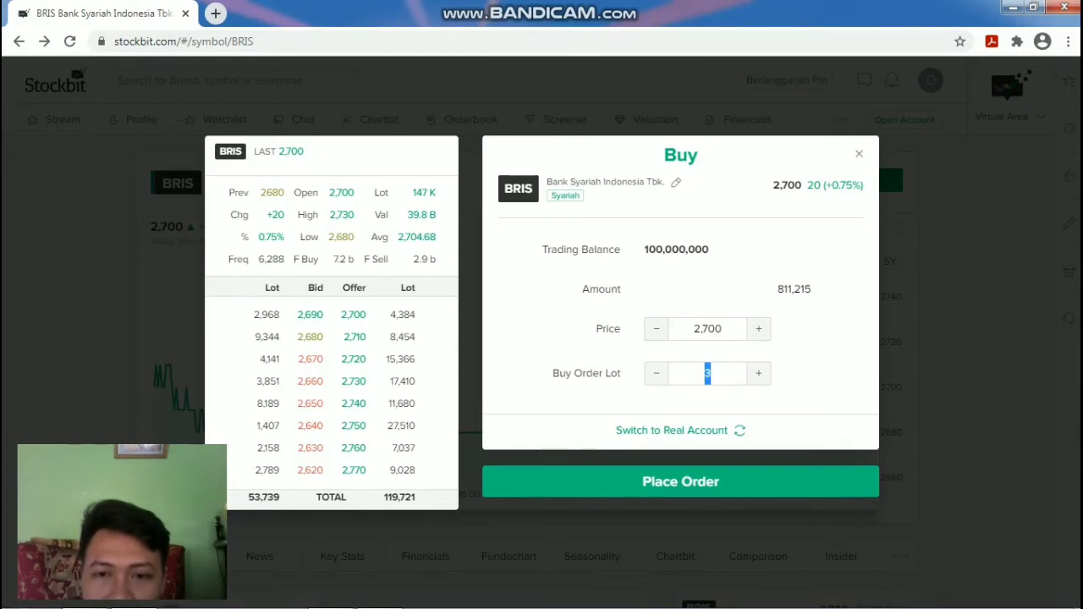
{"action": "key", "text": "Up"}
{"action": "key", "text": "Up"}
{"action": "key", "text": "Up"}
{"action": "key", "text": "Up"}
{"action": "key", "text": "Up"}
{"action": "key", "text": "Up"}
{"action": "key", "text": "Up"}
{"action": "key", "text": "Up"}
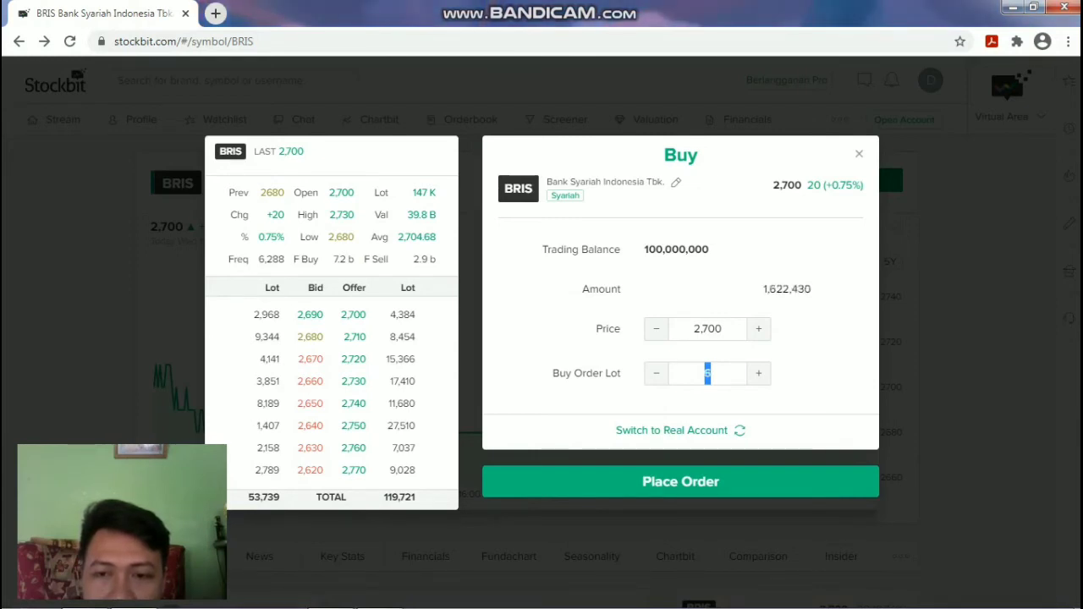
{"action": "key", "text": "Up"}
{"action": "key", "text": "Up"}
{"action": "key", "text": "Up"}
{"action": "key", "text": "Up"}
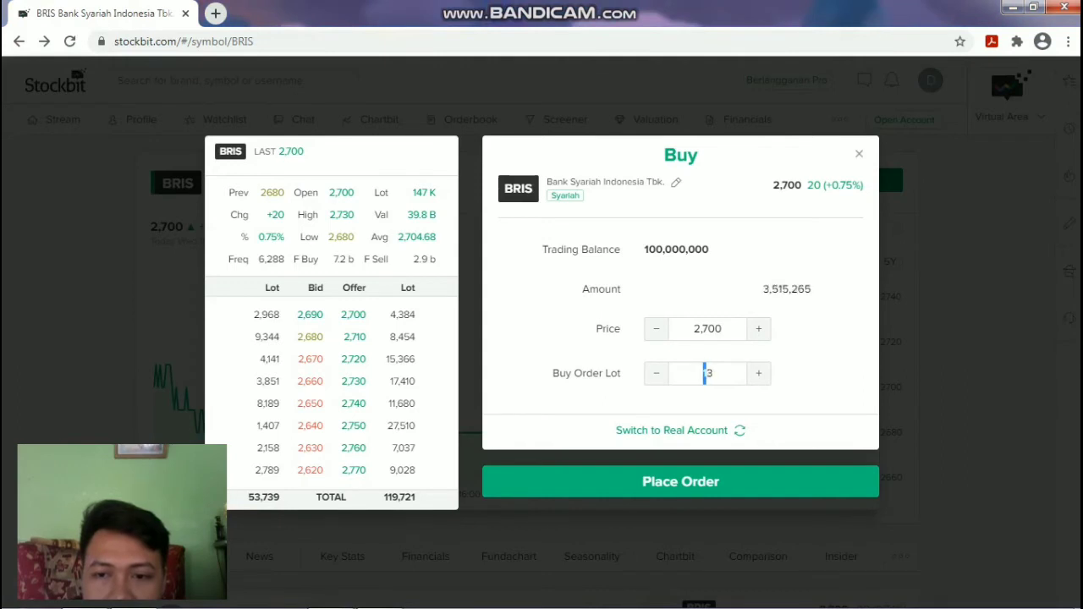
{"action": "key", "text": "Up"}
{"action": "key", "text": "Up"}
{"action": "key", "text": "Up"}
{"action": "key", "text": "Up"}
{"action": "key", "text": "Up"}
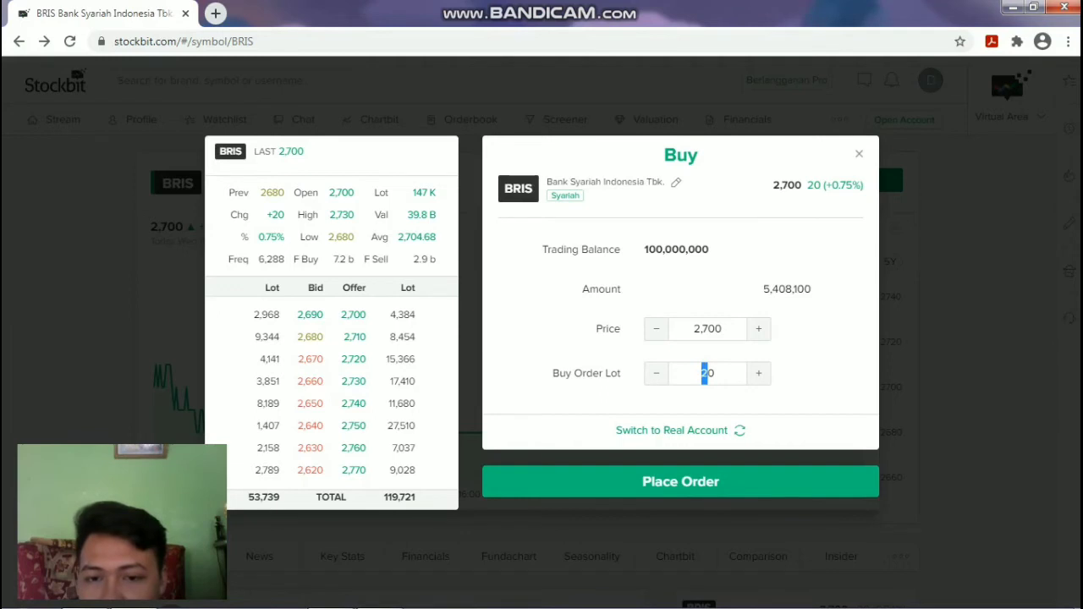
{"action": "key", "text": "Down"}
{"action": "key", "text": "Down"}
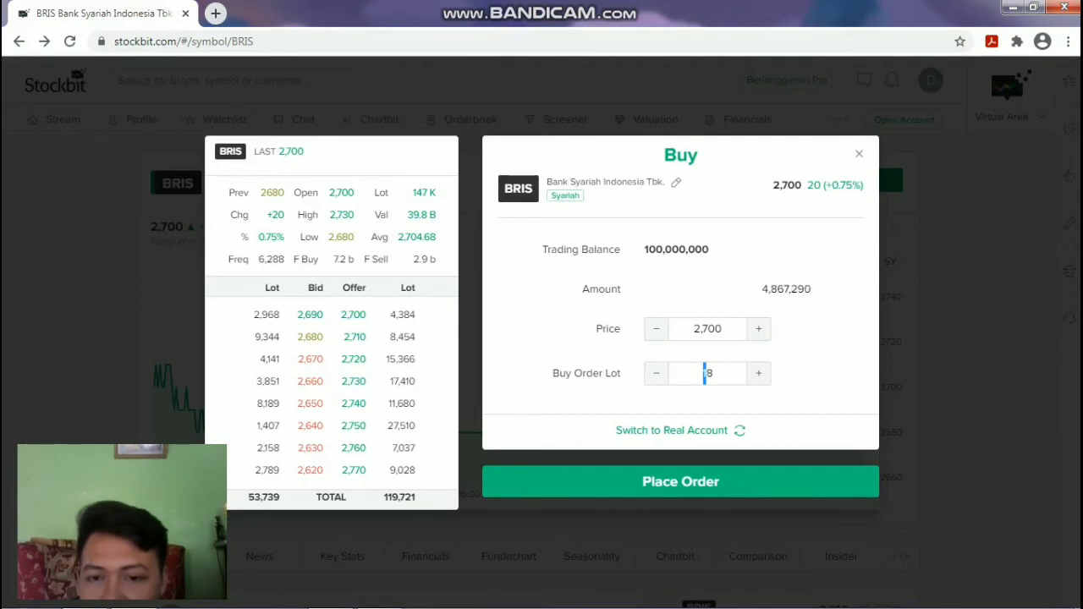
{"action": "key", "text": "Up"}
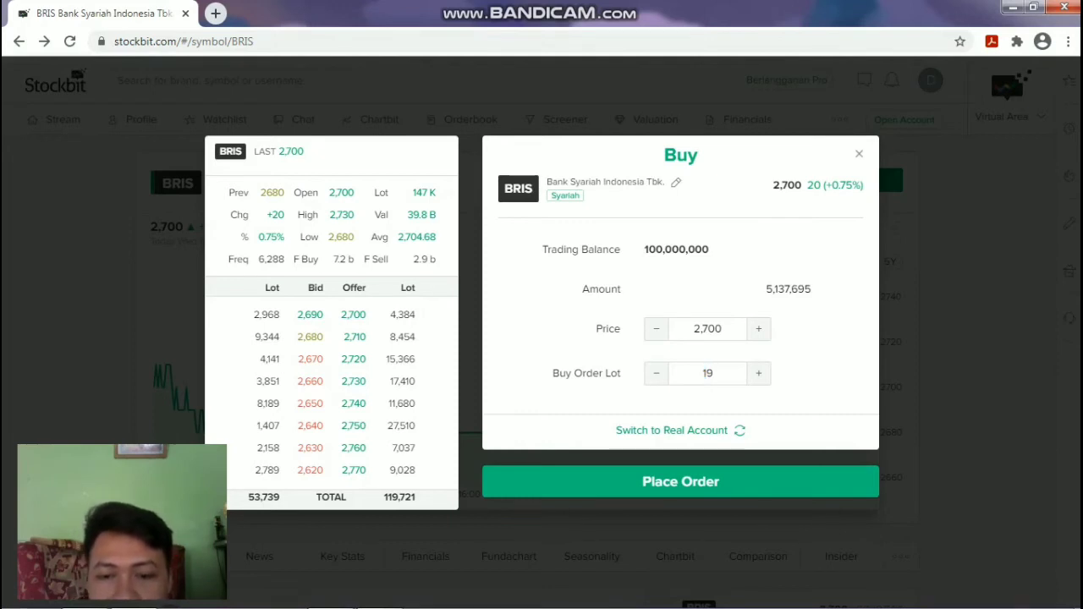
{"action": "key", "text": "Return"}
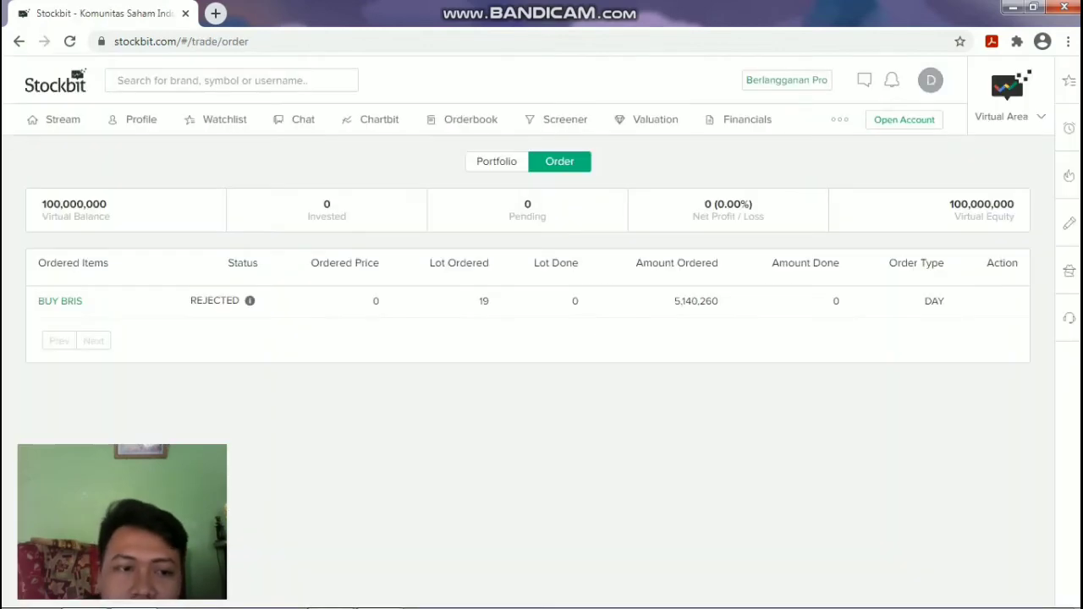
{"action": "mouse_move", "coordinate": [250, 300]}
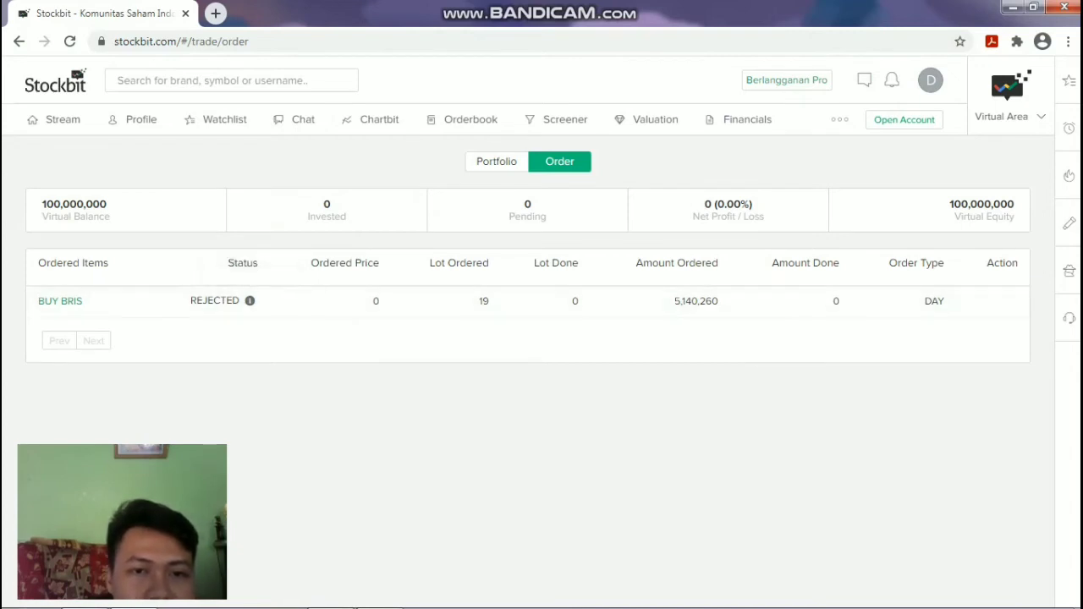
{"action": "left_click", "coordinate": [495, 160]}
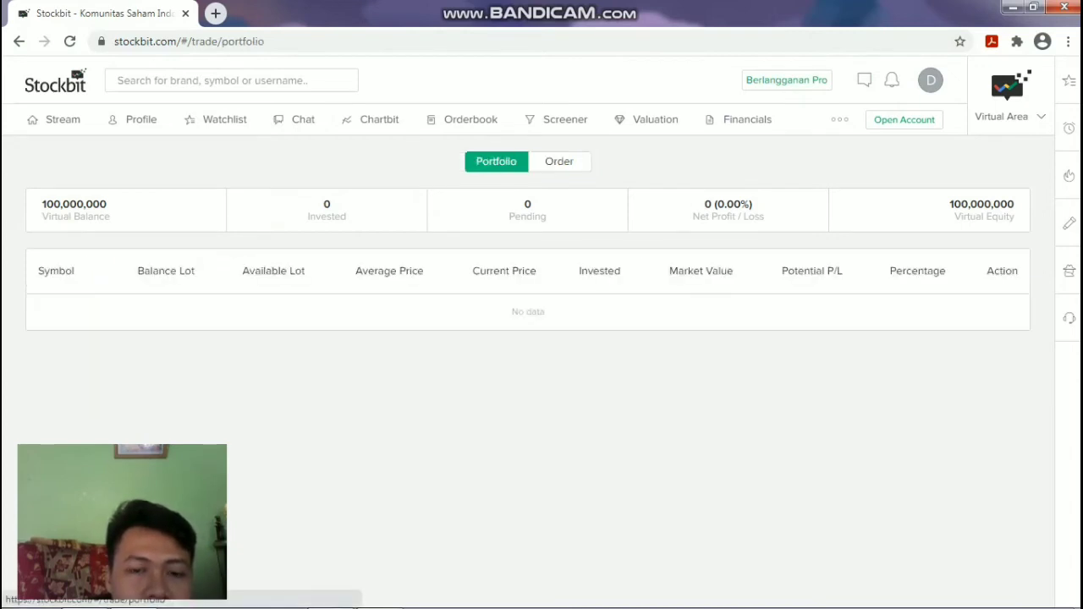
{"action": "left_click", "coordinate": [560, 161]}
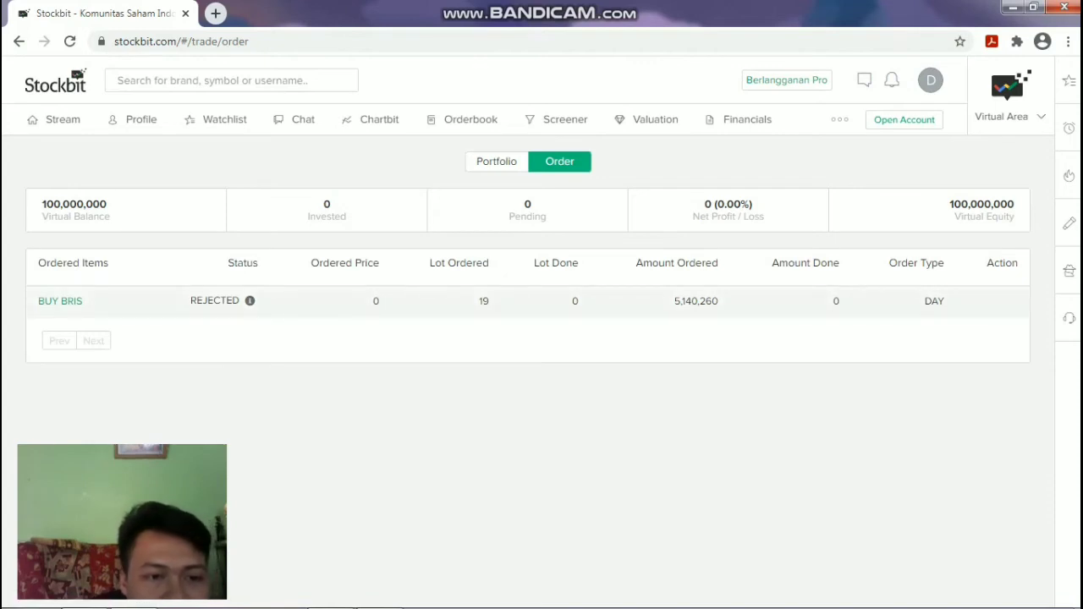
{"action": "mouse_move", "coordinate": [250, 301]}
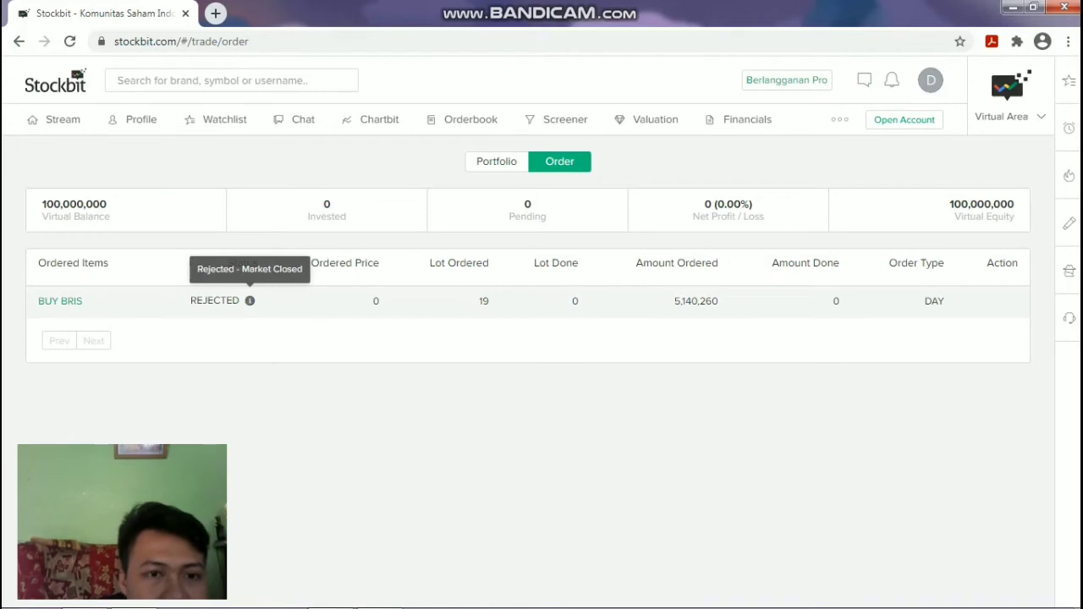
{"action": "left_click", "coordinate": [250, 300]}
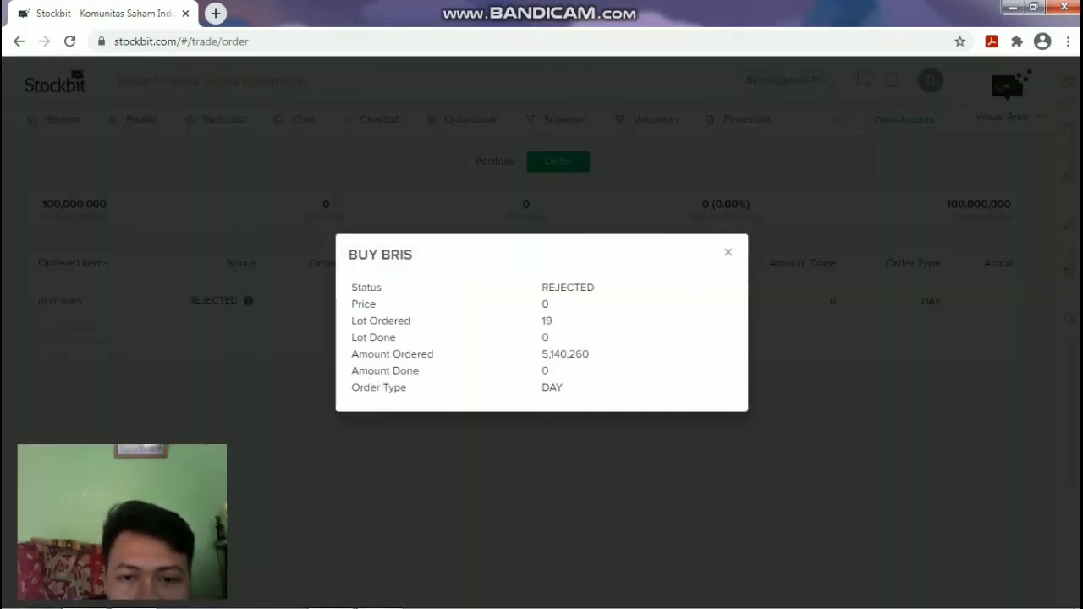
{"action": "key", "text": "Escape"}
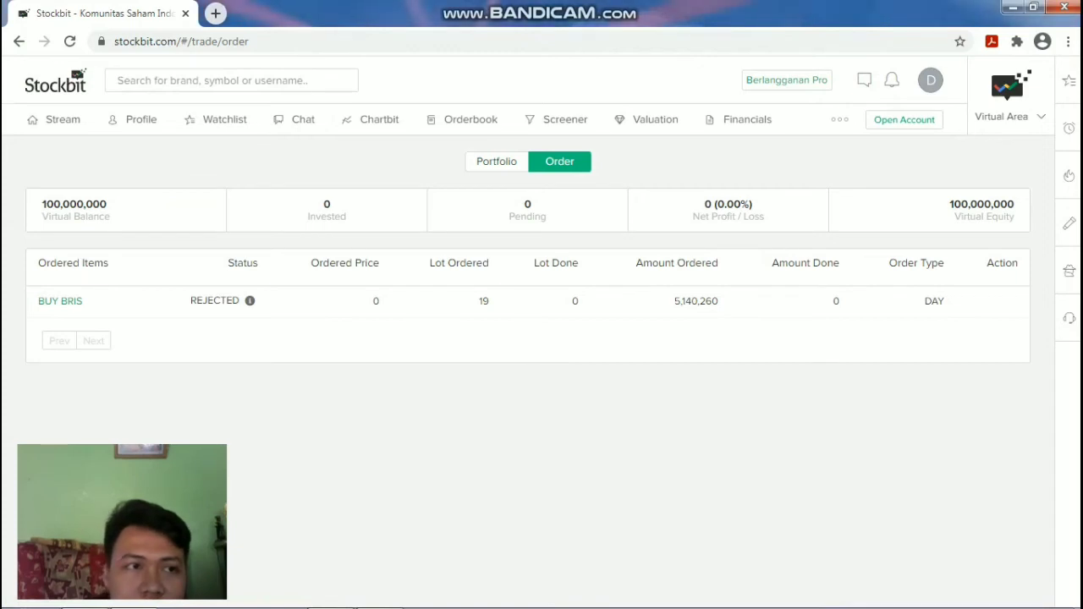
Check the Portfolio and Order lists, then re-enter 19 lots and resubmit the BRIS buy.
{"action": "left_click", "coordinate": [496, 161]}
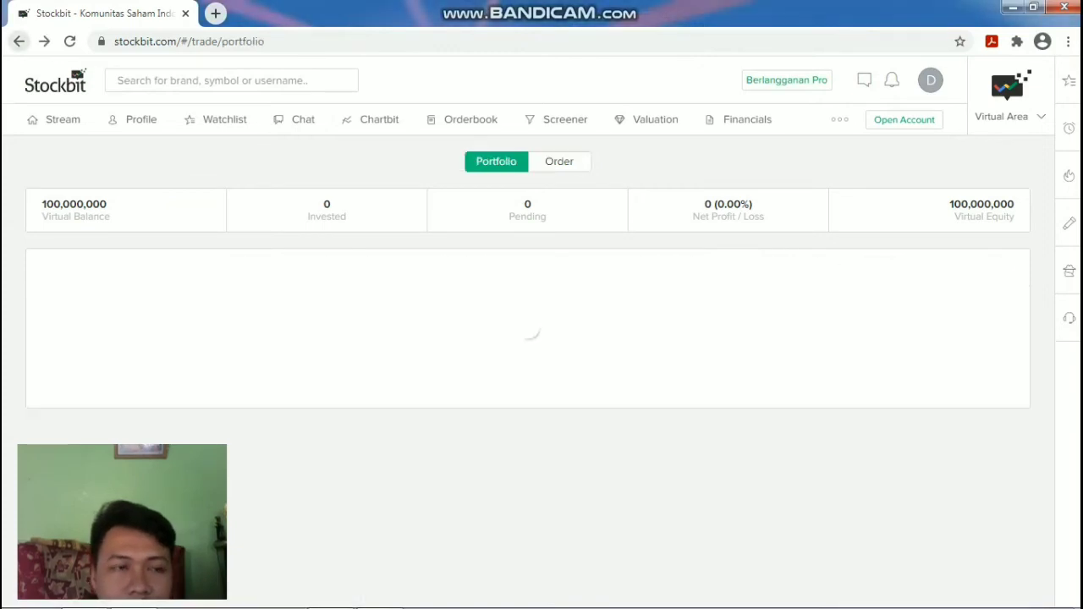
{"action": "left_click", "coordinate": [559, 161]}
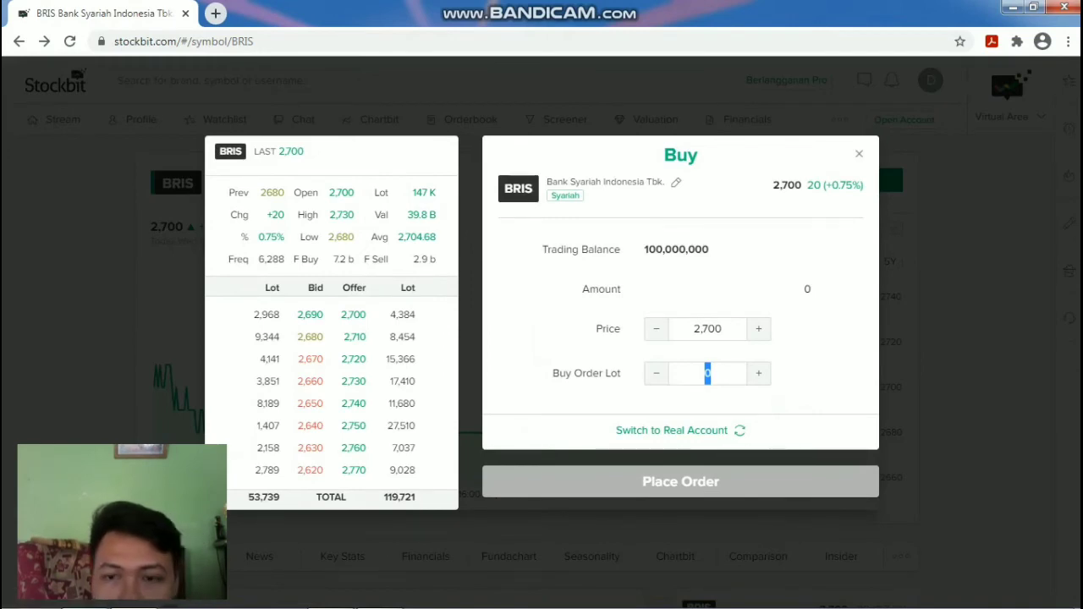
{"action": "key", "text": "Up"}
{"action": "key", "text": "Up"}
{"action": "key", "text": "Up"}
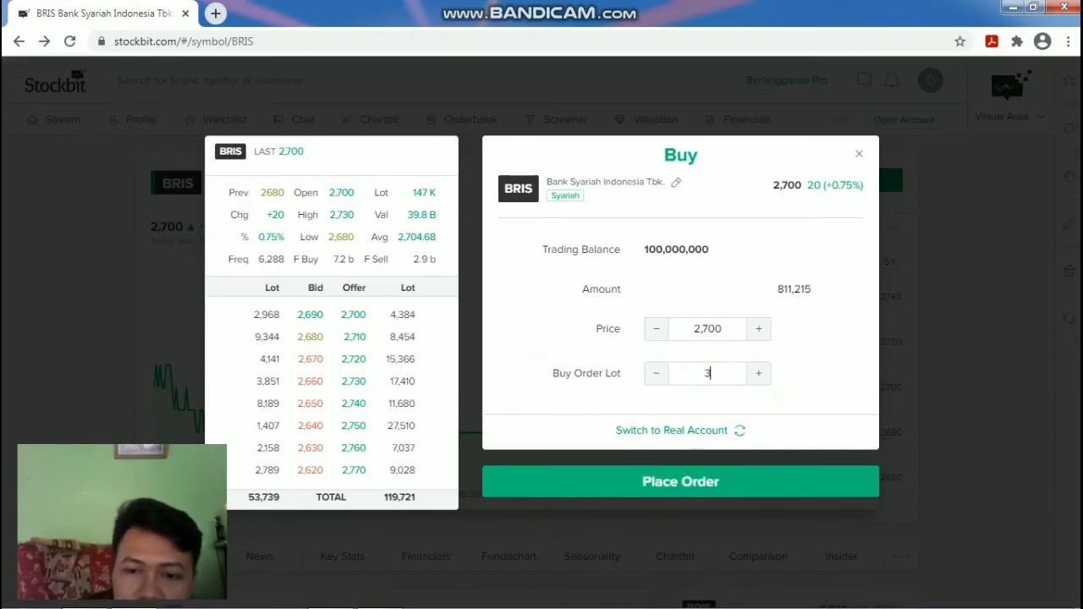
{"action": "key", "text": "BackSpace"}
{"action": "type", "text": "19"}
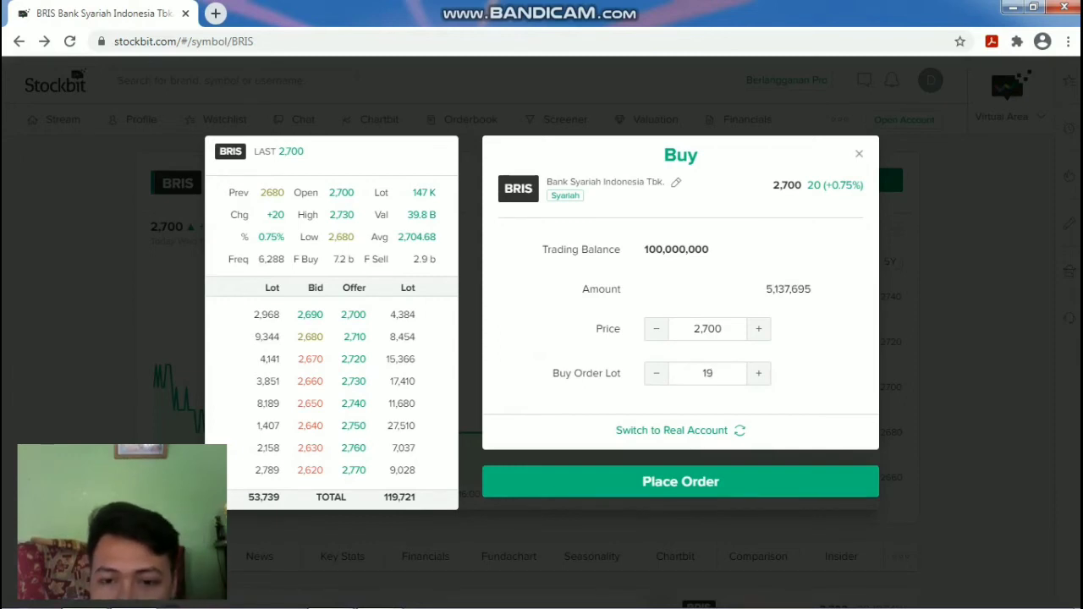
{"action": "key", "text": "Return"}
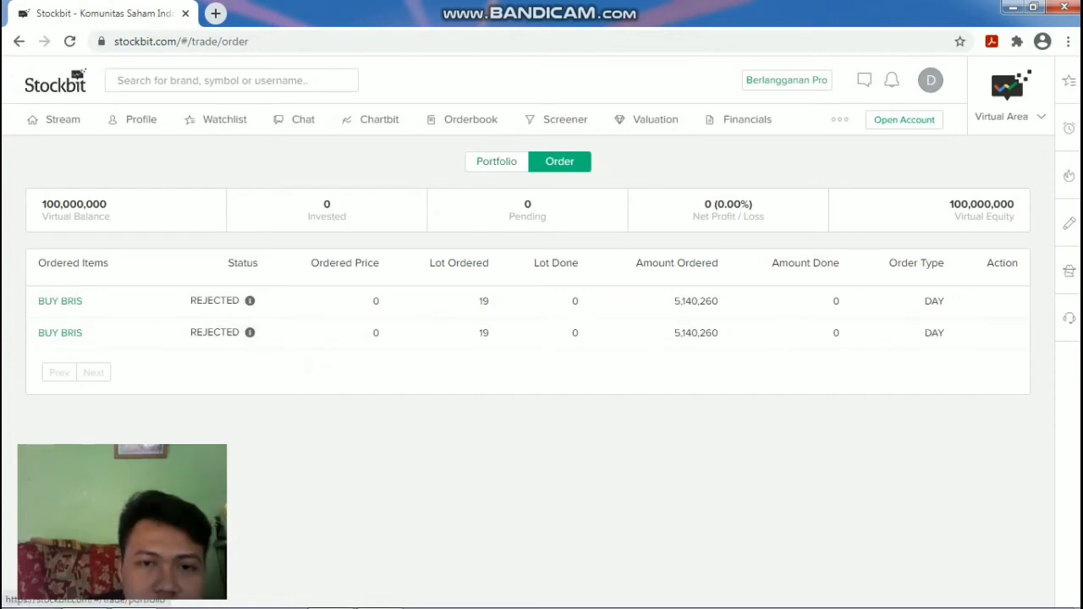
Switch to the empty virtual Portfolio with 100,000,000 equity and reload it with F5.
{"action": "left_click", "coordinate": [496, 160]}
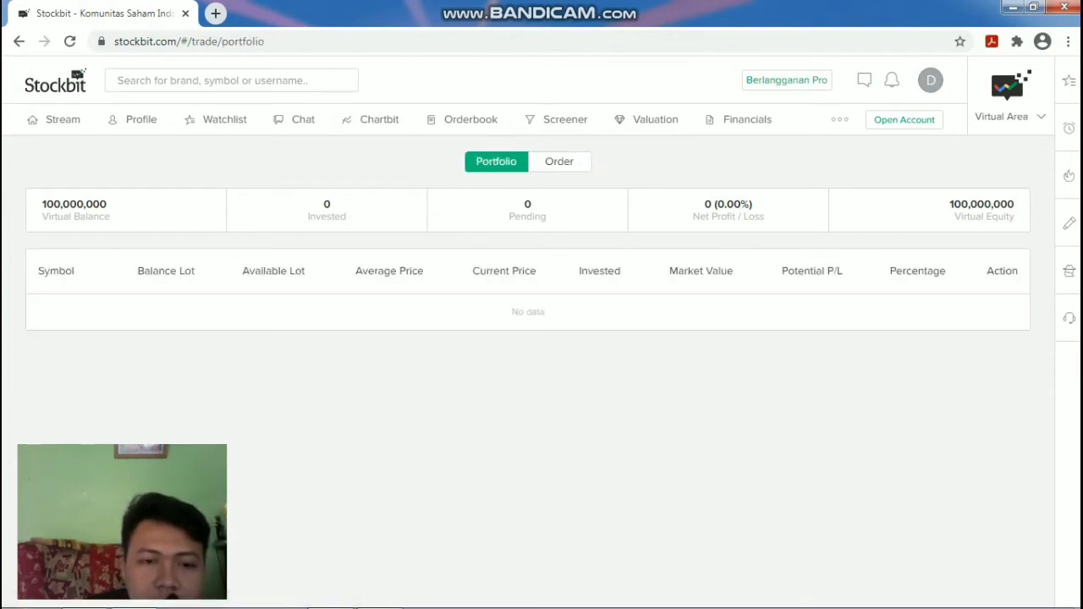
{"action": "key", "text": "F5"}
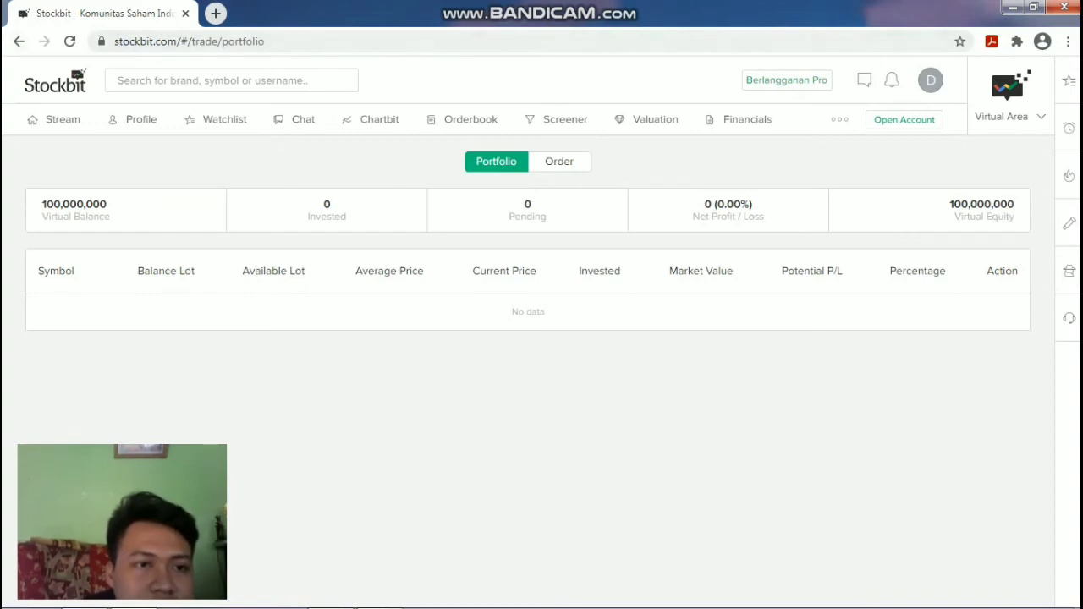
Search 'tlkm' to open the Telkom Indonesia stock page at 3,400.
{"action": "left_click", "coordinate": [119, 80]}
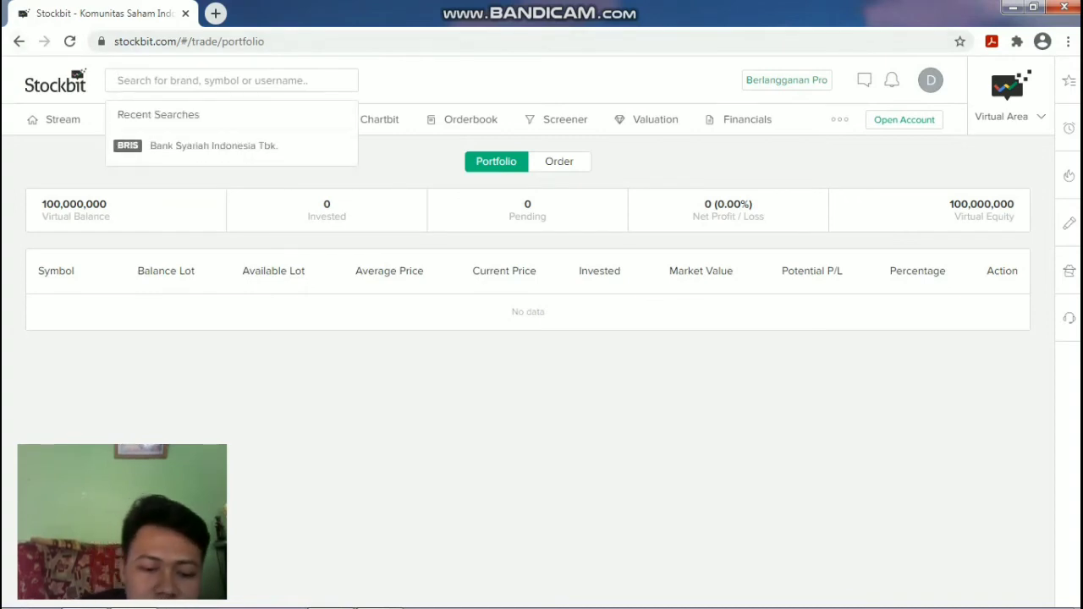
{"action": "type", "text": "tlkm"}
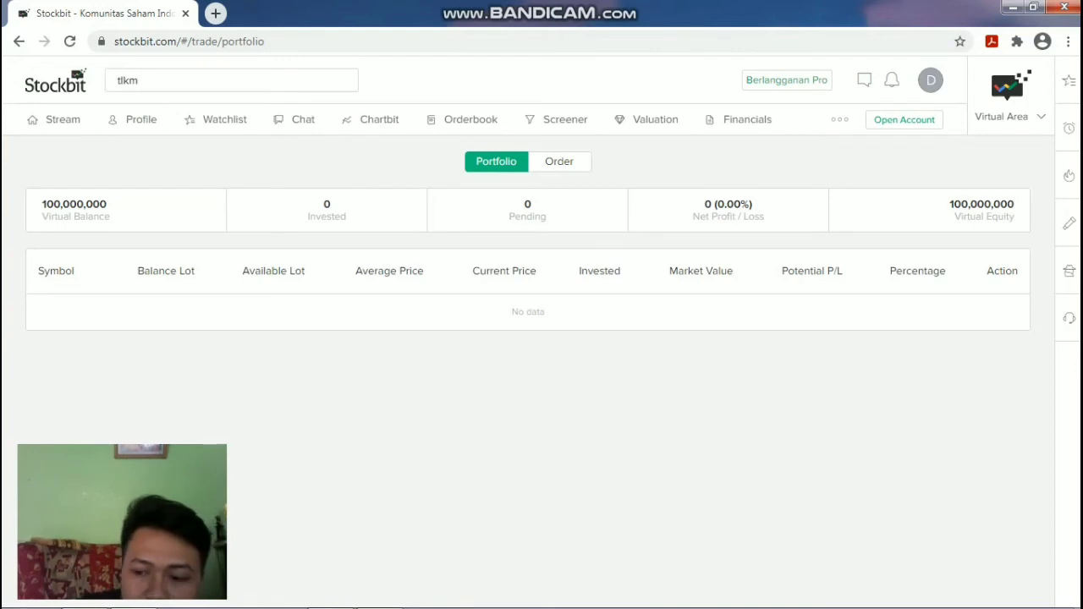
{"action": "key", "text": "Return"}
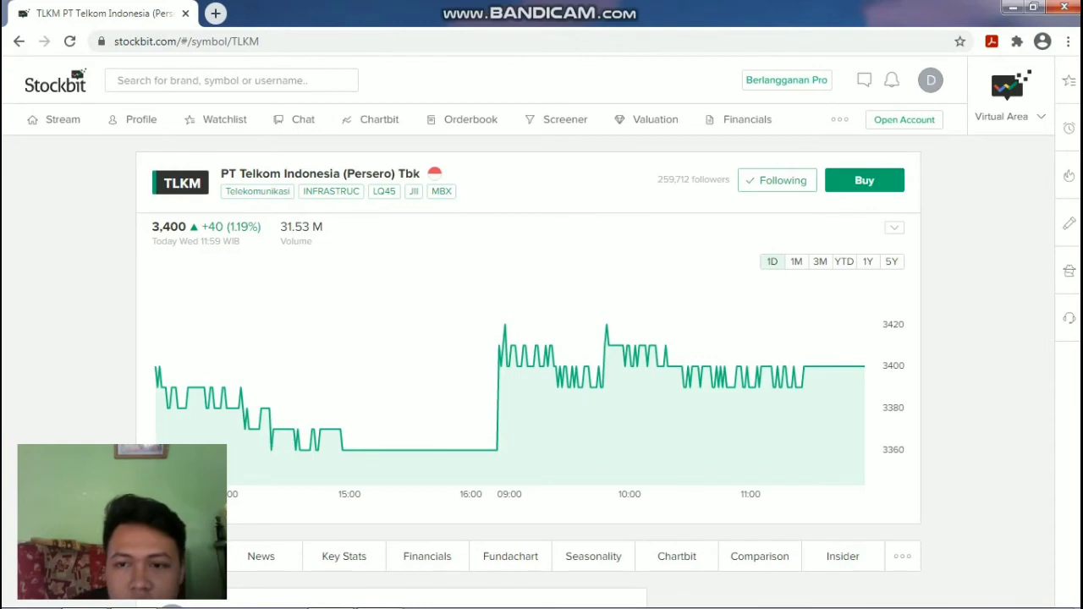
Compare TLKM's 1M and 3M charts against 1D, then start a TLKM buy at 3,400.
{"action": "left_click", "coordinate": [796, 261]}
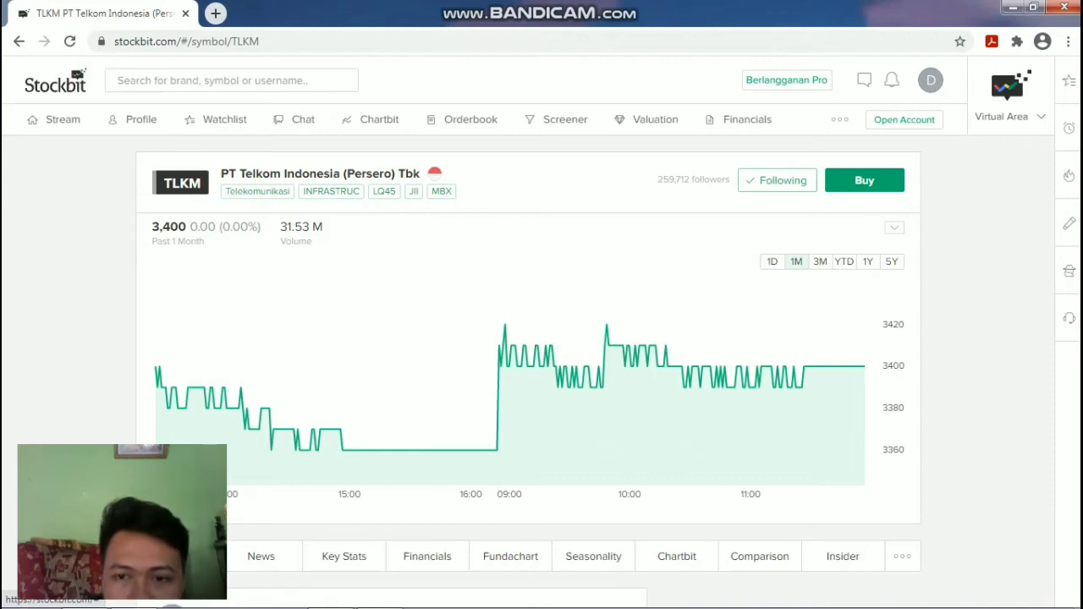
{"action": "left_click", "coordinate": [772, 261]}
{"action": "left_click", "coordinate": [820, 262]}
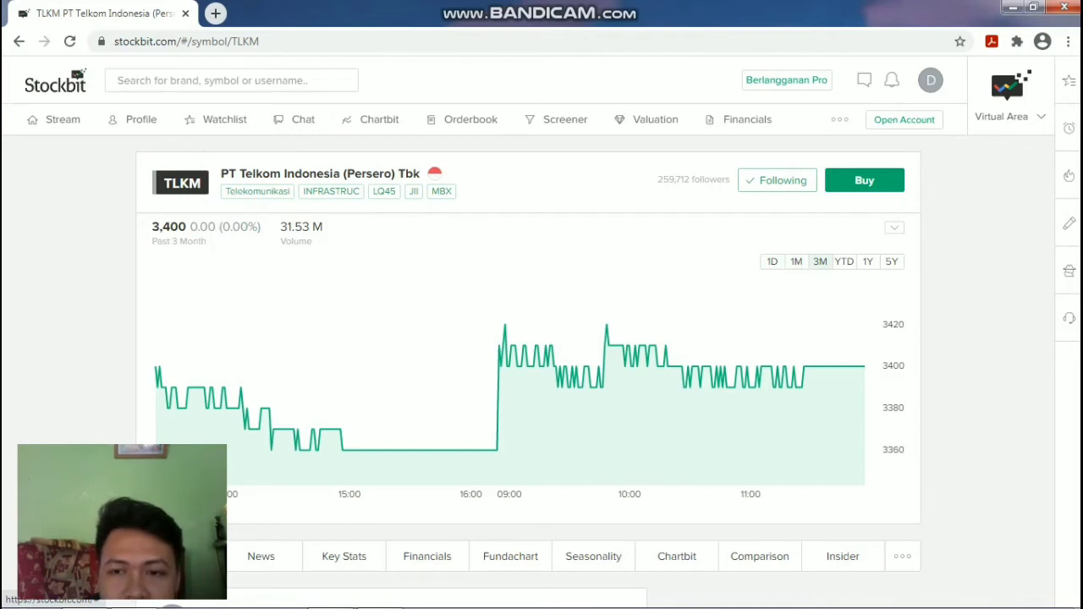
{"action": "left_click", "coordinate": [773, 262]}
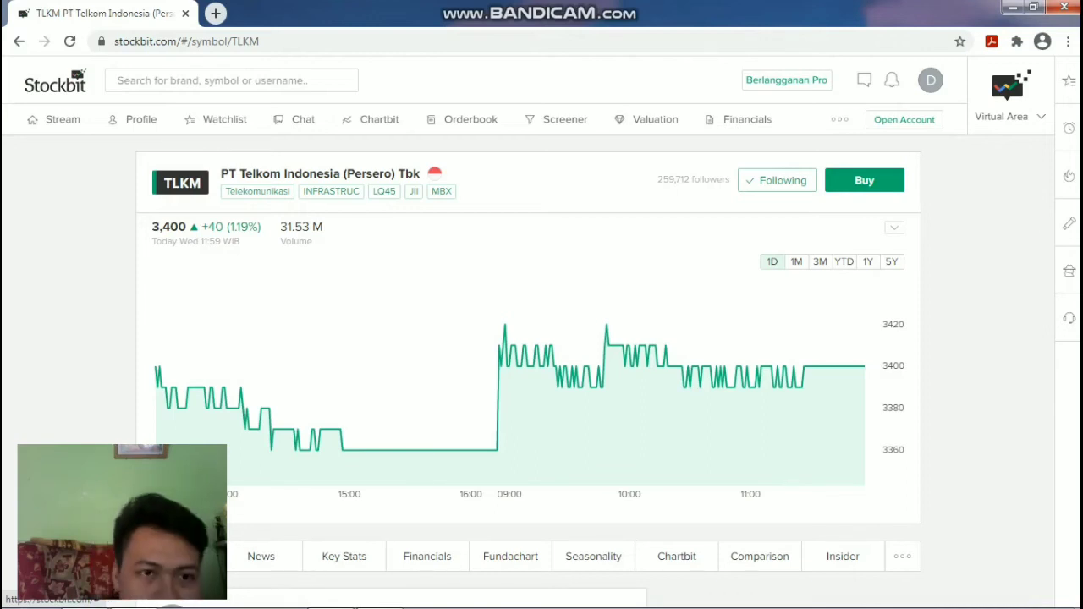
{"action": "left_click", "coordinate": [864, 180]}
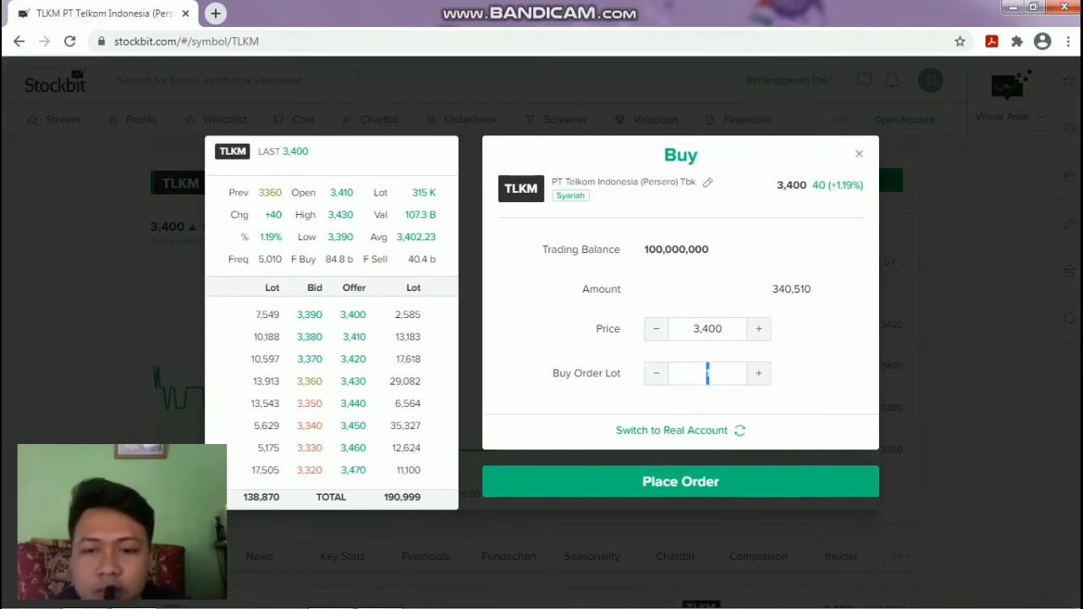
Place a virtual buy order for 15 lots of TLKM at 3,400.
{"action": "type", "text": "2"}
{"action": "key", "text": "Up"}
{"action": "key", "text": "Up"}
{"action": "key", "text": "Up"}
{"action": "key", "text": "Up"}
{"action": "key", "text": "Up"}
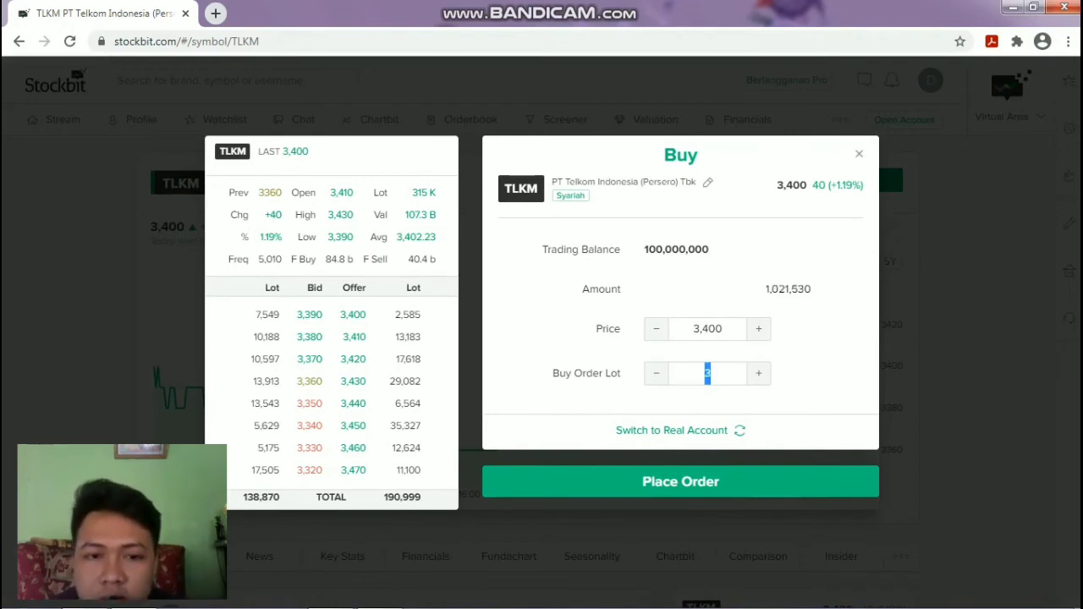
{"action": "key", "text": "Up"}
{"action": "key", "text": "Up"}
{"action": "key", "text": "Up"}
{"action": "key", "text": "Up"}
{"action": "key", "text": "Up"}
{"action": "key", "text": "Up"}
{"action": "key", "text": "Up"}
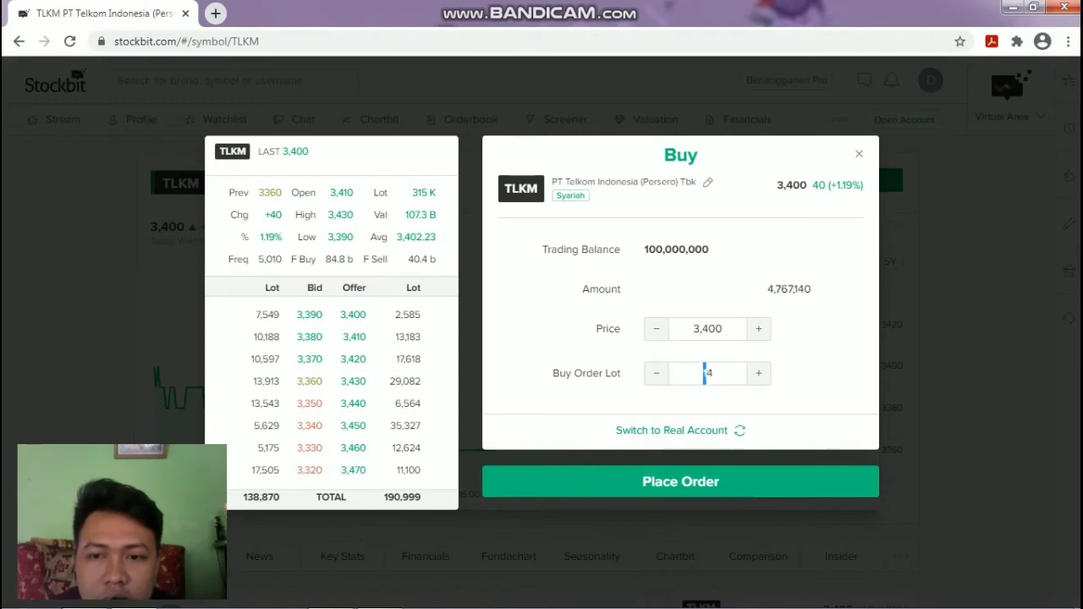
{"action": "key", "text": "Up"}
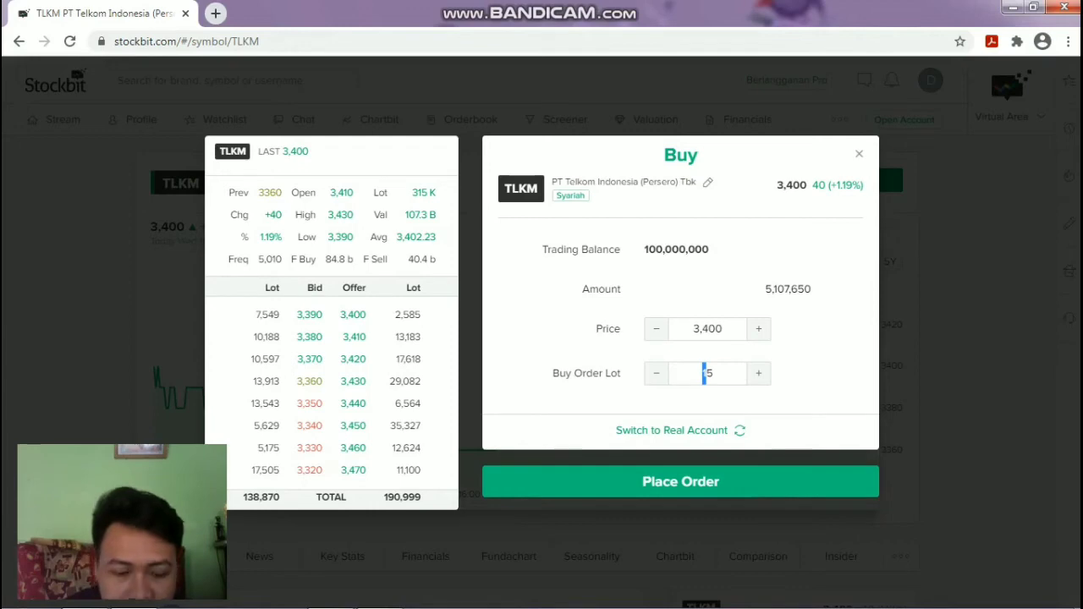
{"action": "key", "text": "Return"}
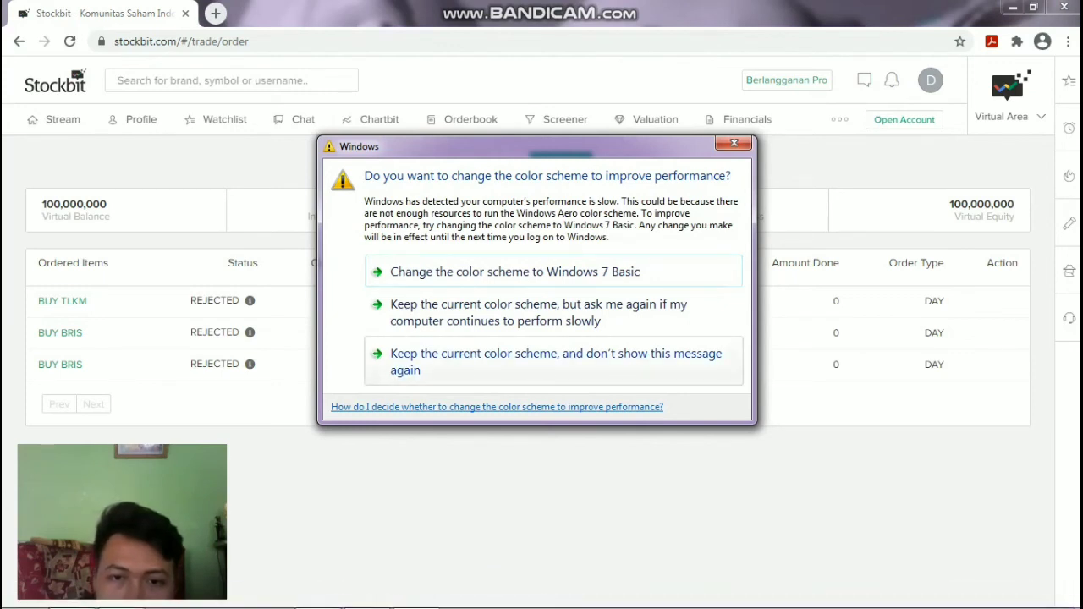
Keep the current colour scheme and stop the Windows prompt from showing again.
{"action": "left_click", "coordinate": [554, 361]}
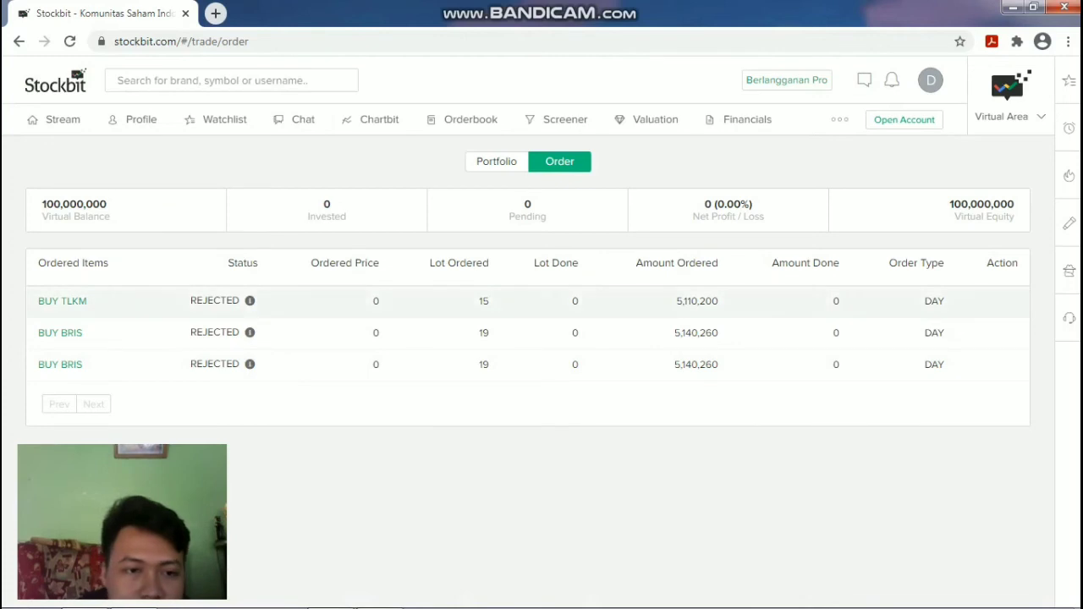
Inspect the rejected TLKM buy order's details, then return to the virtual Portfolio view.
{"action": "left_click", "coordinate": [250, 300]}
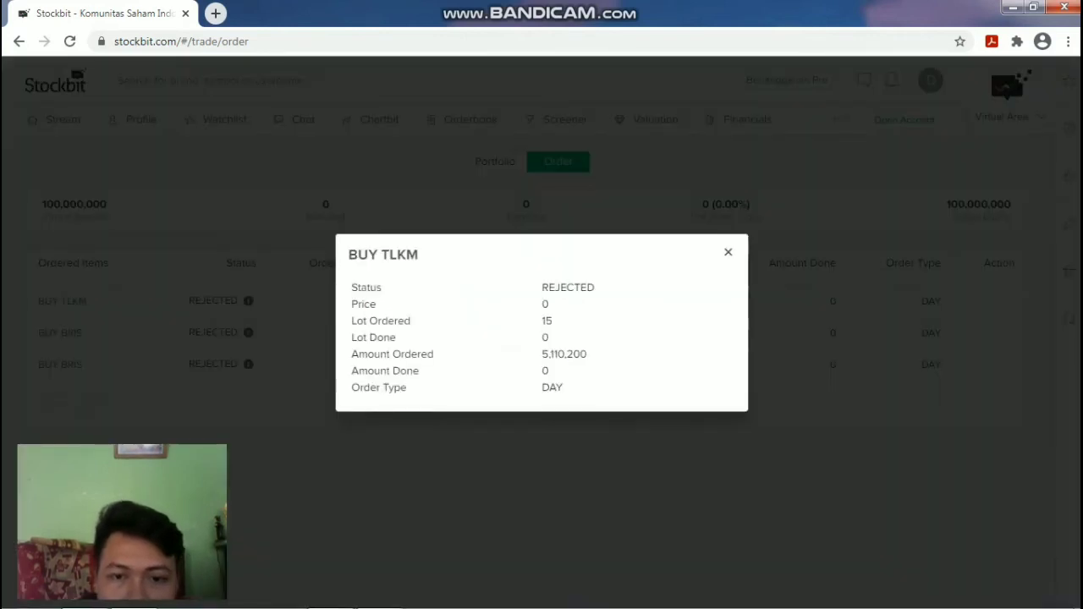
{"action": "left_click", "coordinate": [727, 252]}
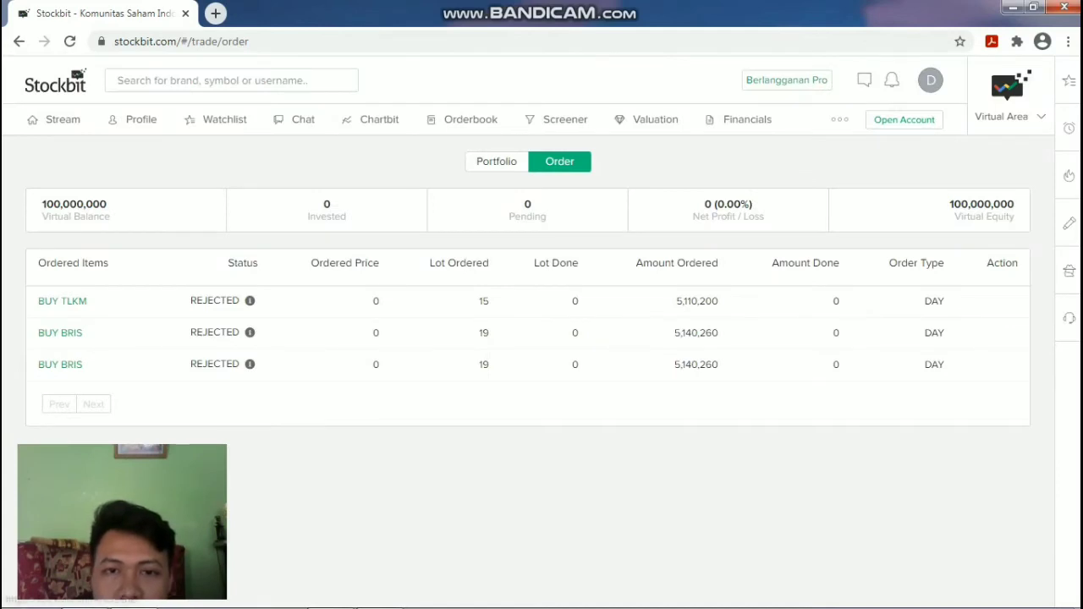
{"action": "left_click", "coordinate": [497, 161]}
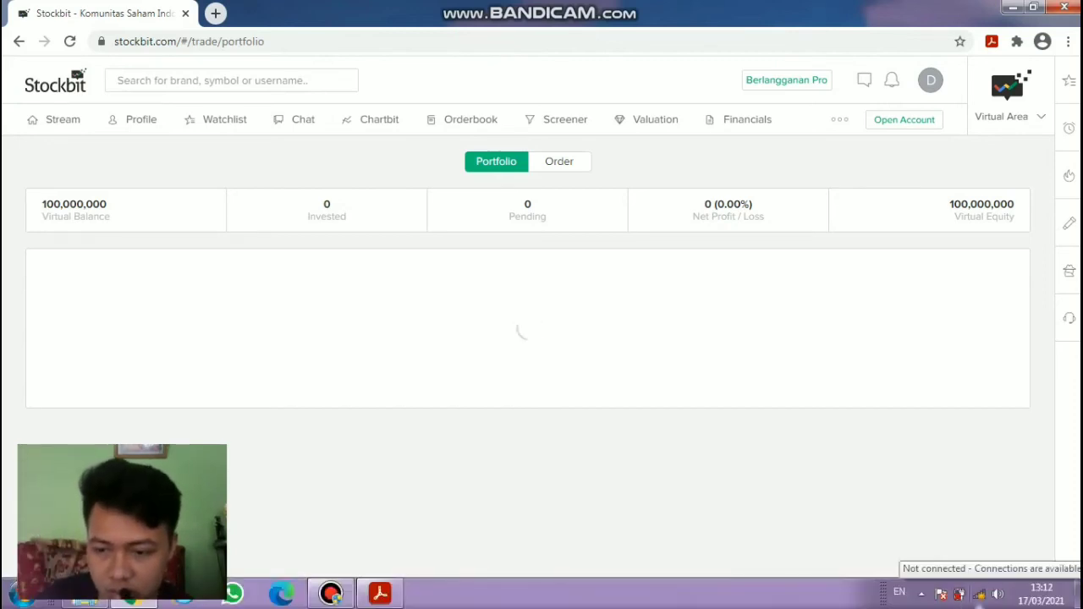
Connect to the Redmi note 5 Wi-Fi network.
{"action": "left_click", "coordinate": [979, 594]}
{"action": "double_click", "coordinate": [901, 361]}
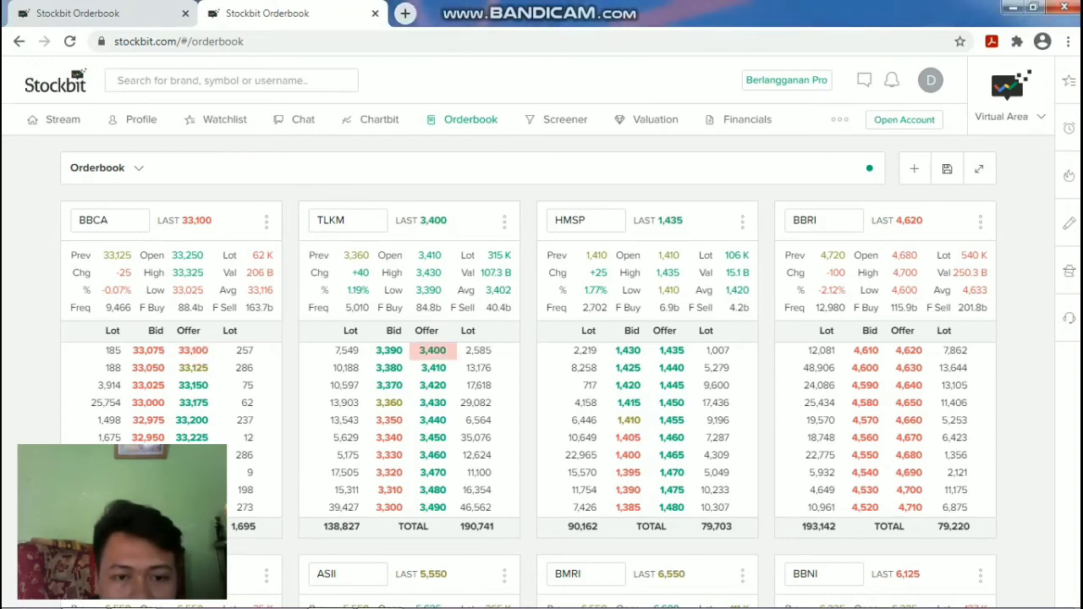
{"action": "mouse_move", "coordinate": [541, 605]}
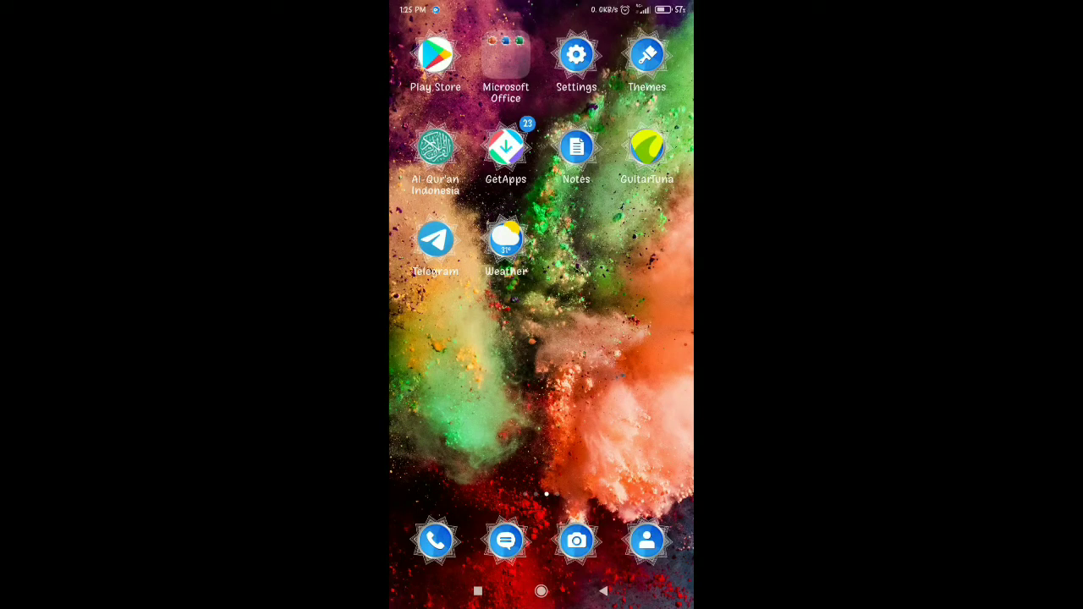
Launch RTI Business from the KOMBIS II folder on the next home page.
{"action": "left_click_drag", "start_coordinate": [642, 362], "coordinate": [457, 364]}
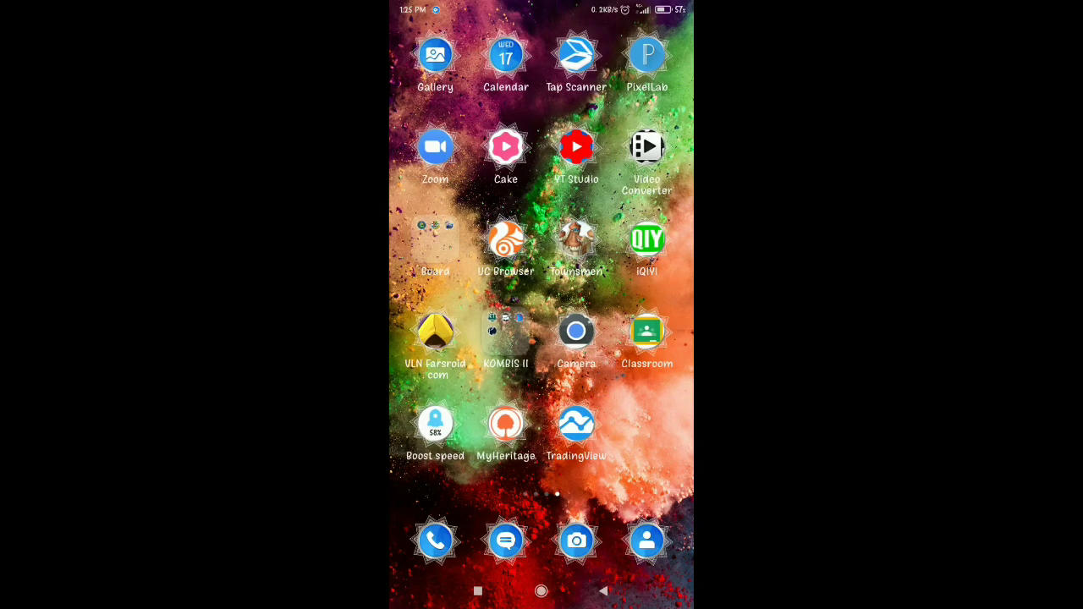
{"action": "left_click", "coordinate": [506, 334]}
{"action": "left_click", "coordinate": [463, 237]}
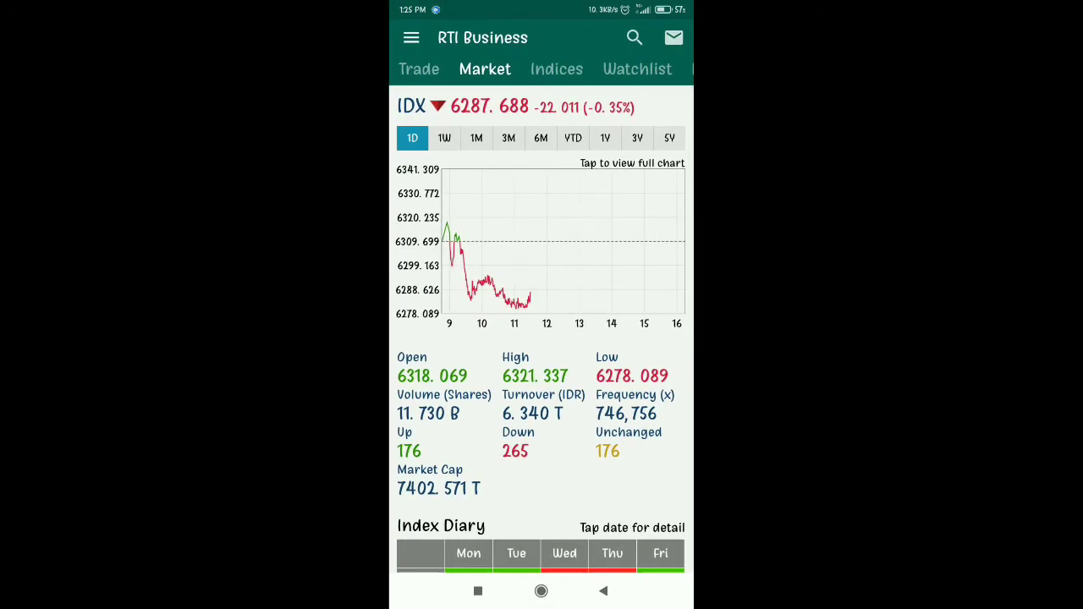
Open IDX Virtual Online Trading 2.0 from the Trade tab's RTI Trade list.
{"action": "left_click", "coordinate": [419, 69]}
{"action": "left_click", "coordinate": [509, 111]}
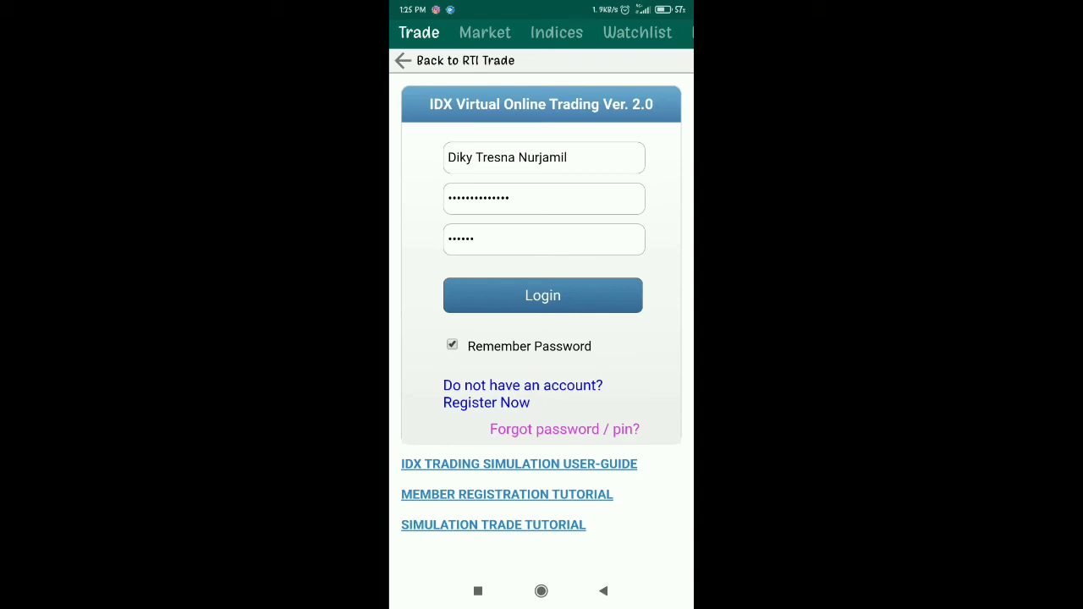
Log in with the saved credentials, review the TLKM Order Book, and open the empty Trade List.
{"action": "left_click", "coordinate": [543, 295]}
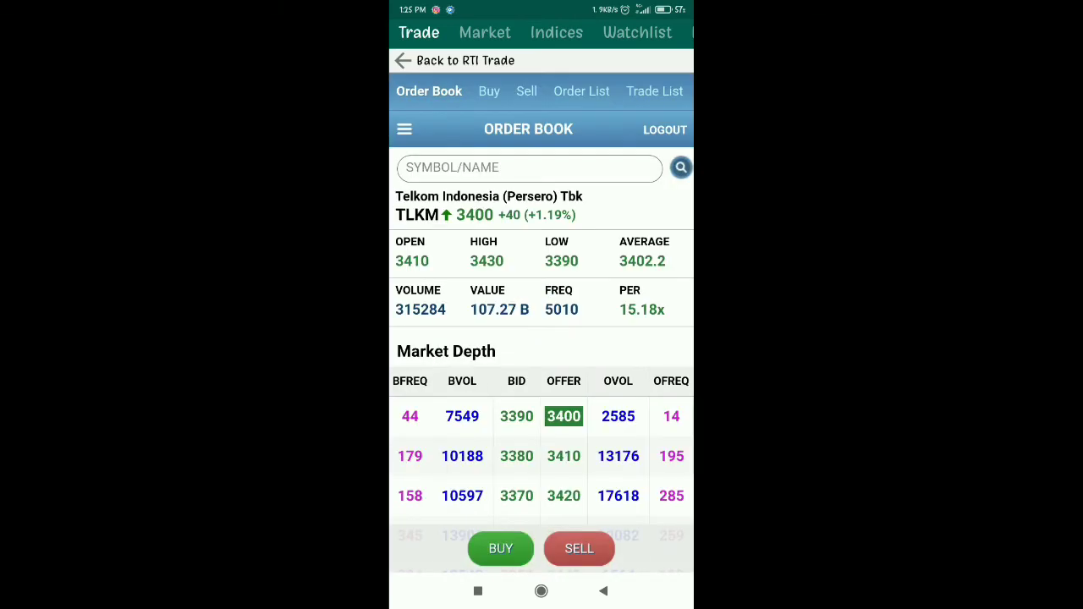
{"action": "scroll", "coordinate": [600, 310], "scroll_direction": "down", "scroll_amount": 1}
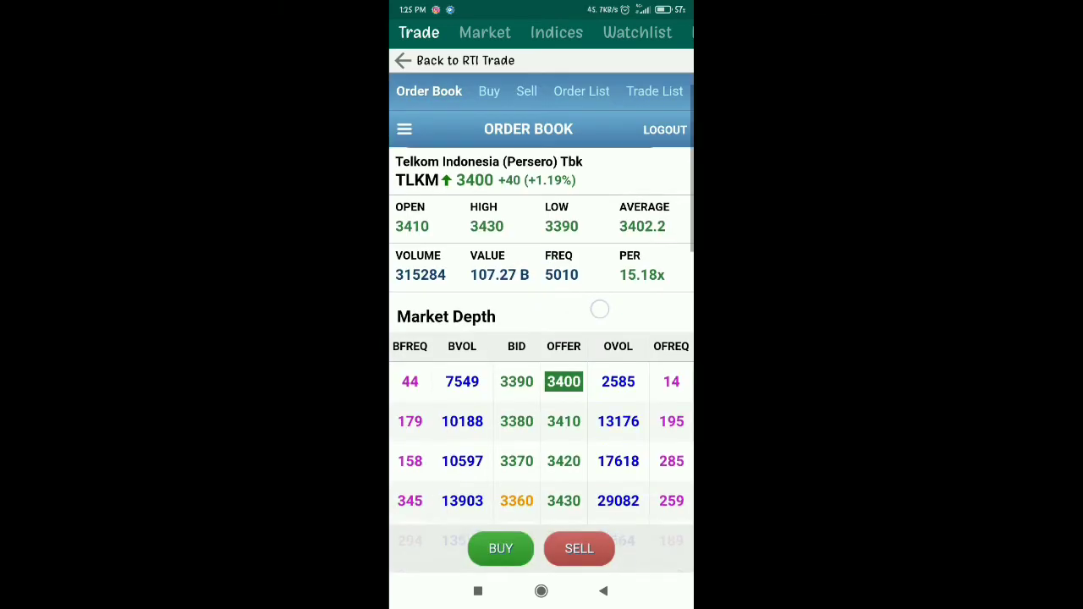
{"action": "scroll", "coordinate": [614, 302], "scroll_direction": "up", "scroll_amount": 1}
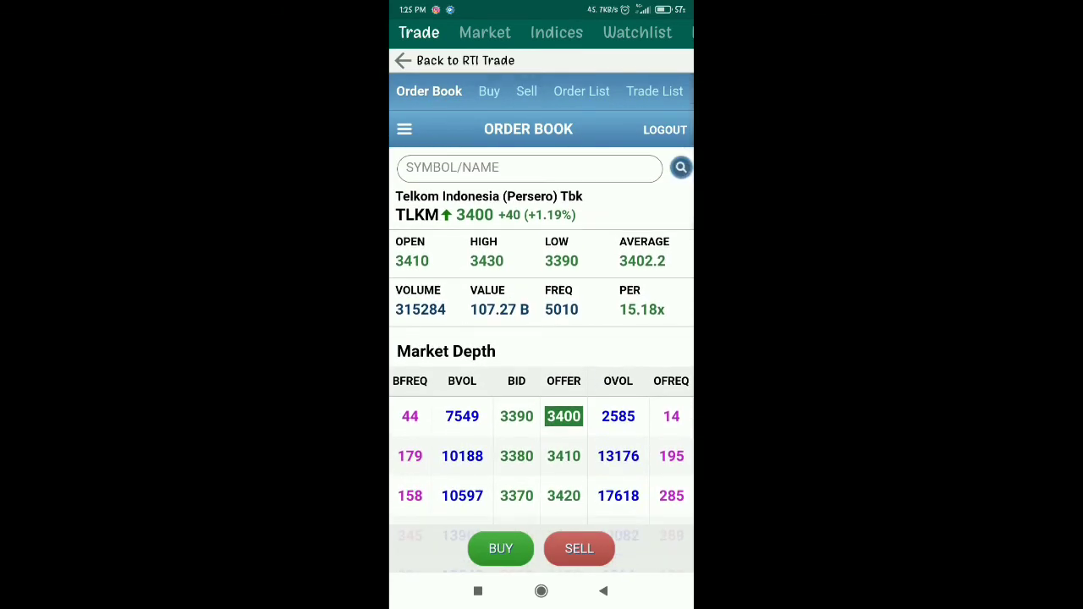
{"action": "left_click", "coordinate": [654, 91]}
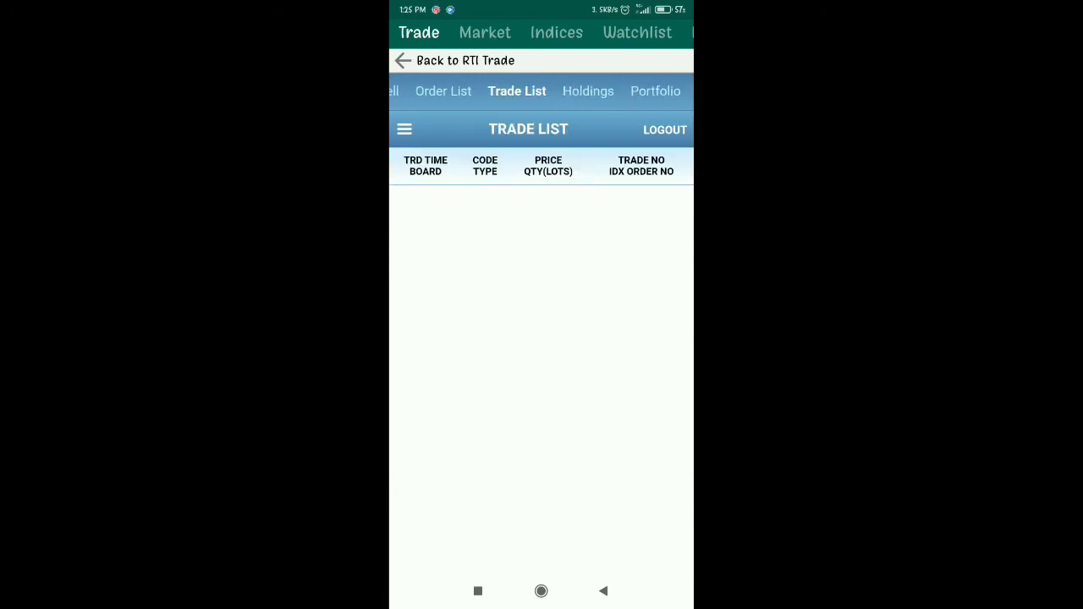